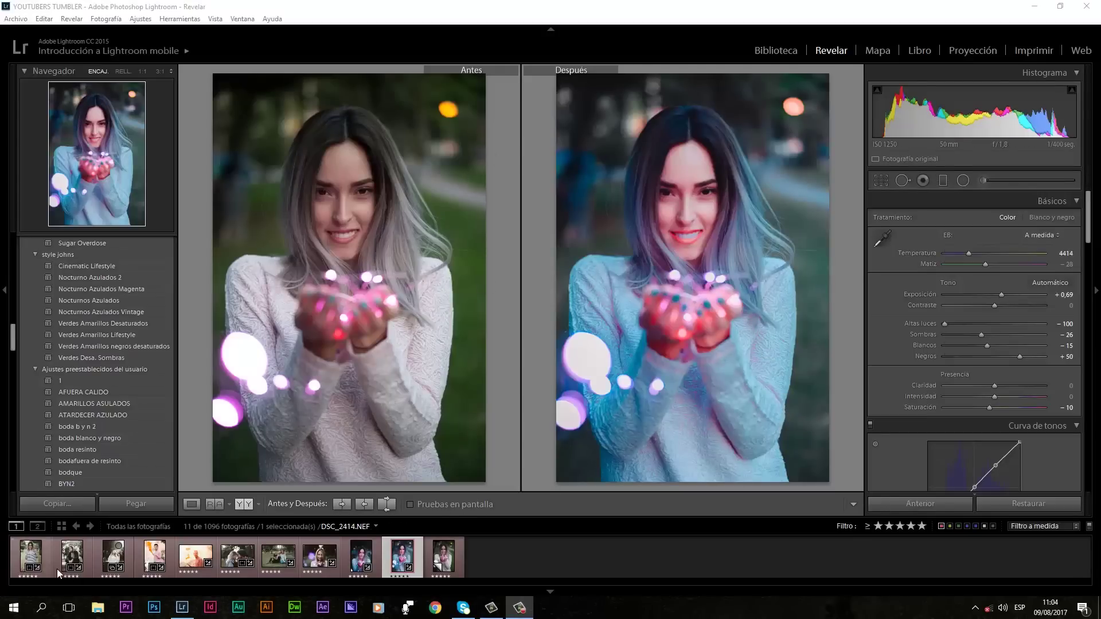
Step through the other edited photos in the filmstrip.
{"action": "left_click", "coordinate": [26, 564]}
{"action": "key", "text": "Right"}
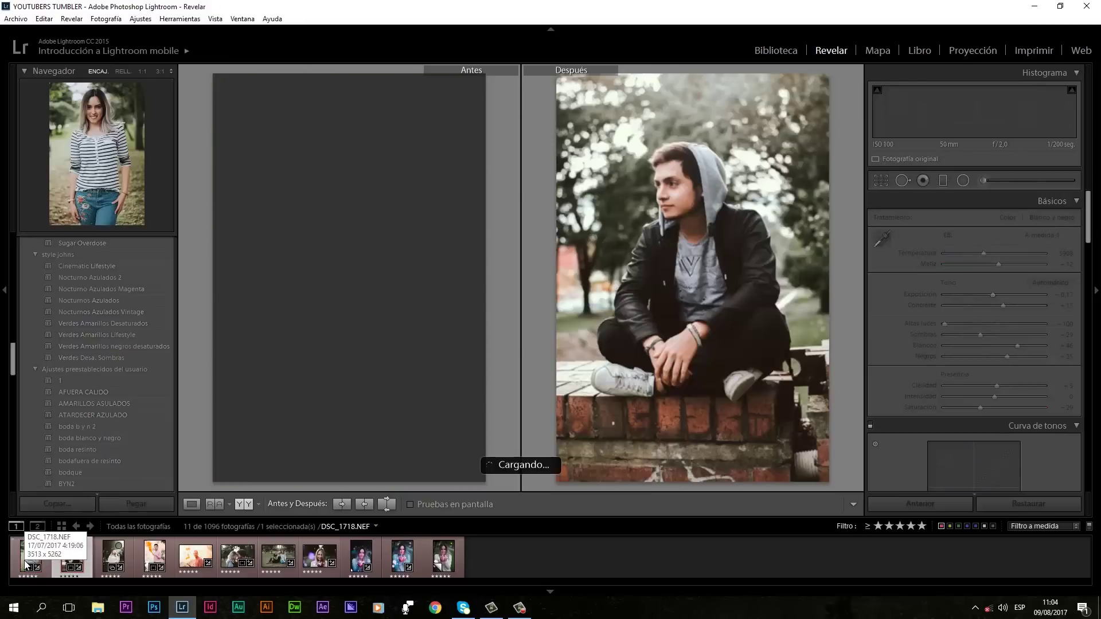
{"action": "key", "text": "Right"}
{"action": "key", "text": "Right"}
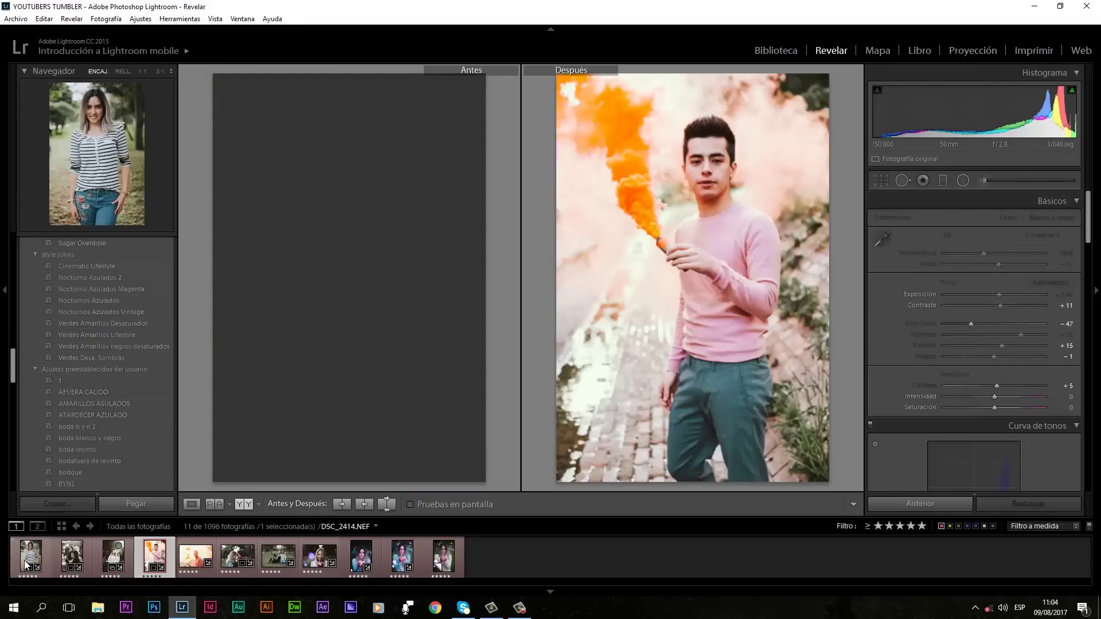
{"action": "key", "text": "Right"}
{"action": "key", "text": "Right"}
{"action": "key", "text": "Right"}
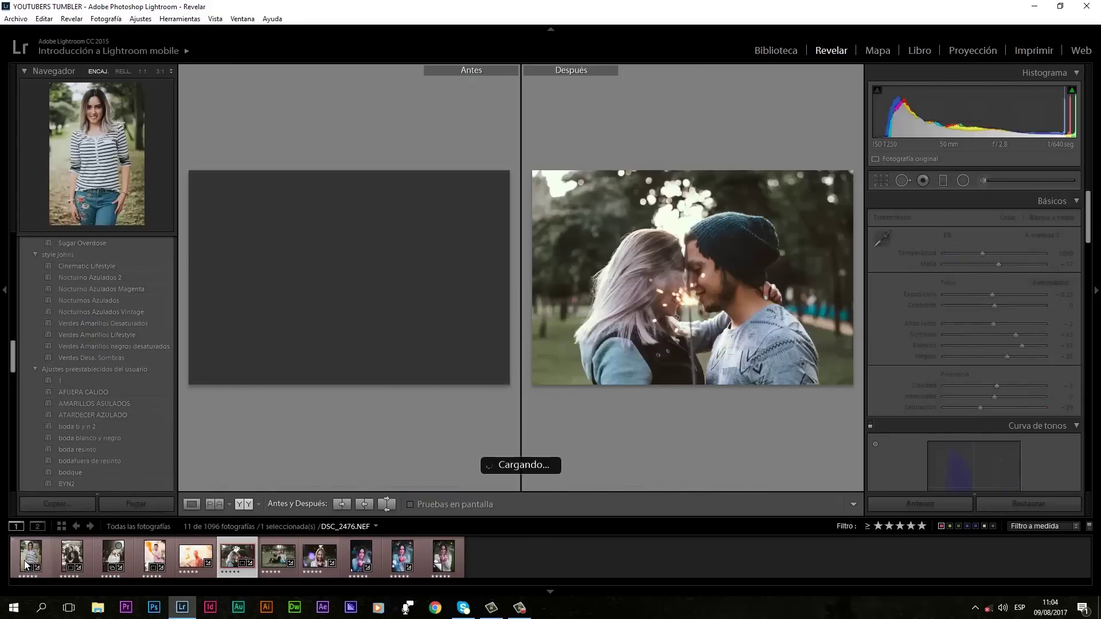
{"action": "key", "text": "Right"}
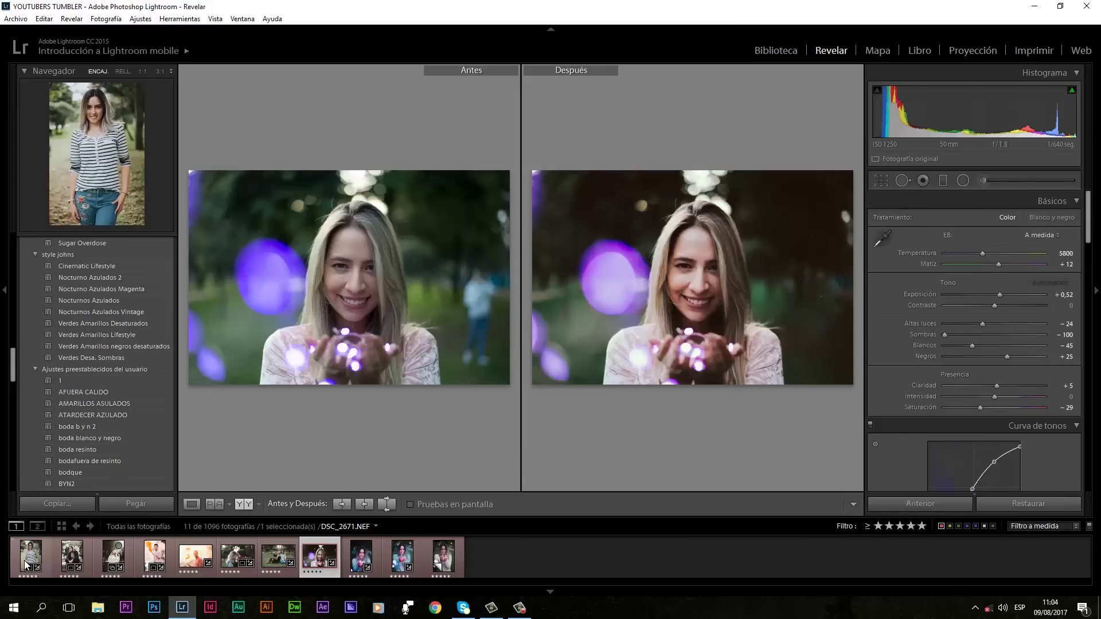
{"action": "key", "text": "Right"}
{"action": "key", "text": "Right"}
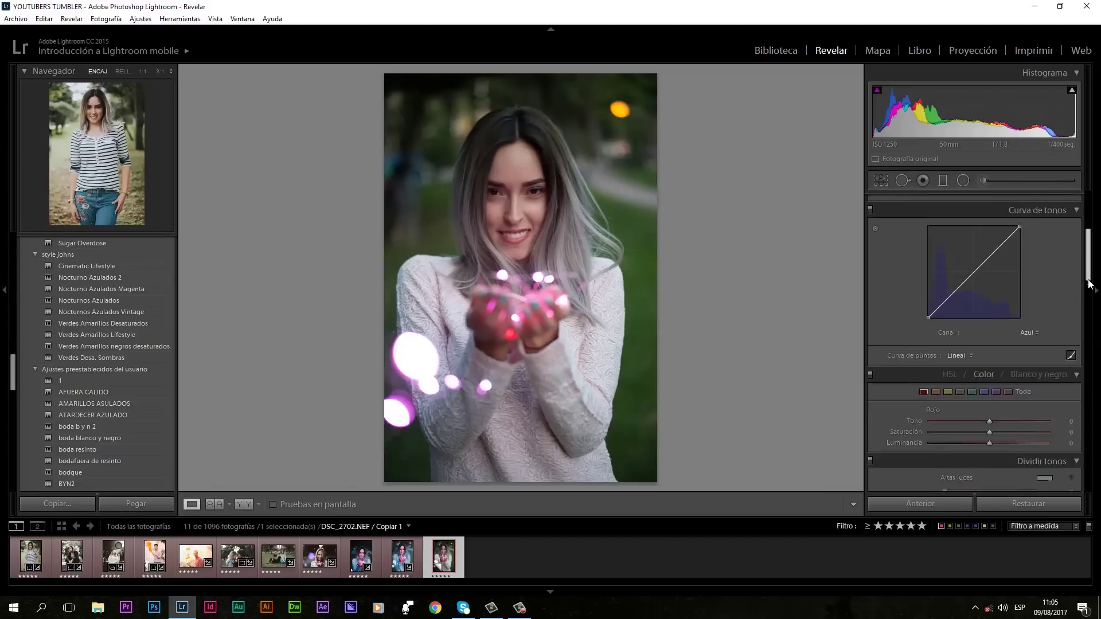
Set the calibration profile to Camera Portrait and Shadows Tint to +66.
{"action": "left_click_drag", "start_coordinate": [1085, 220], "coordinate": [1087, 465]}
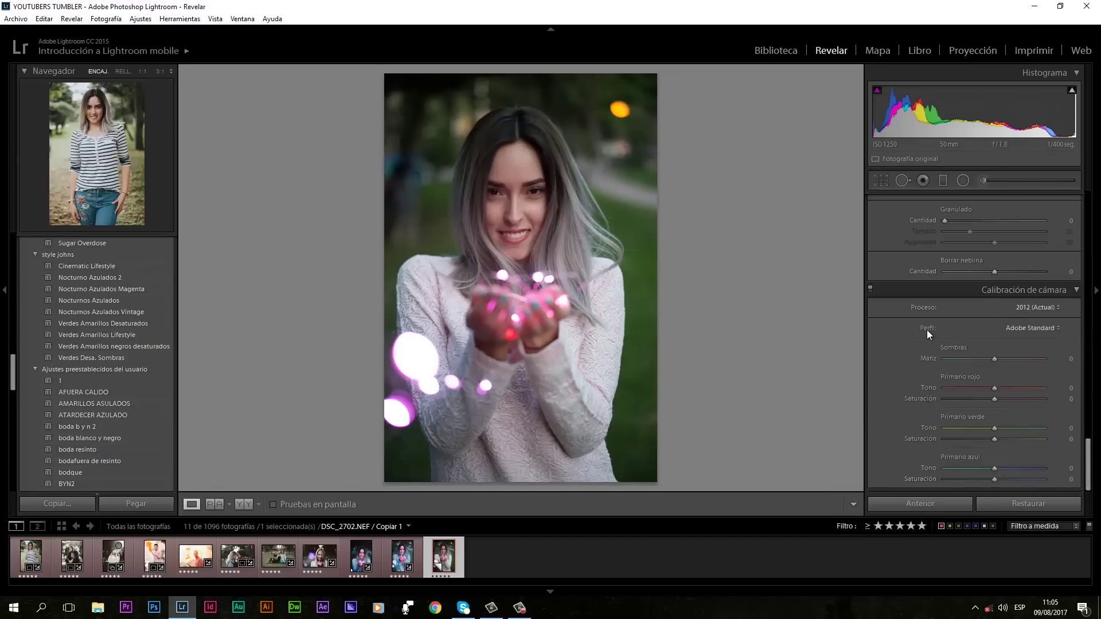
{"action": "left_click", "coordinate": [1037, 329]}
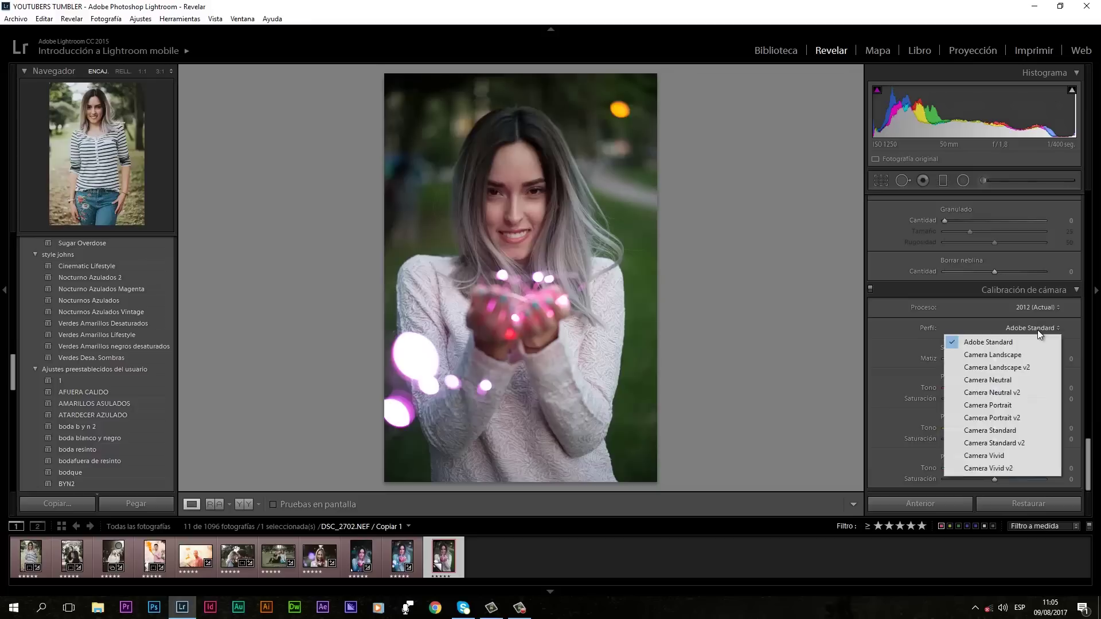
{"action": "left_click", "coordinate": [983, 405]}
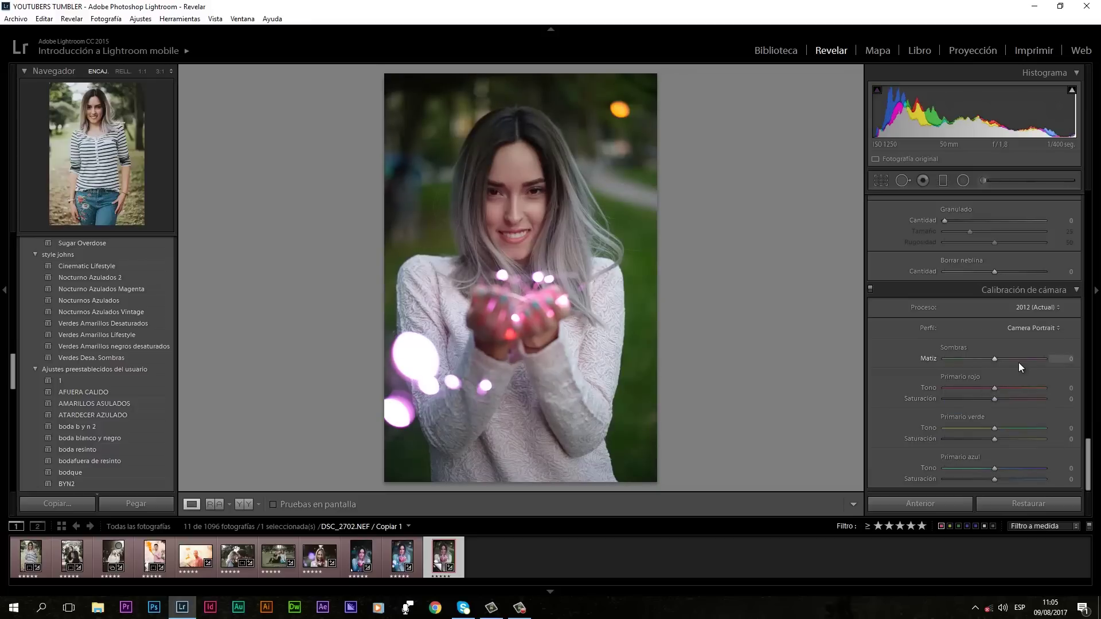
{"action": "left_click", "coordinate": [1063, 359]}
{"action": "type", "text": "66"}
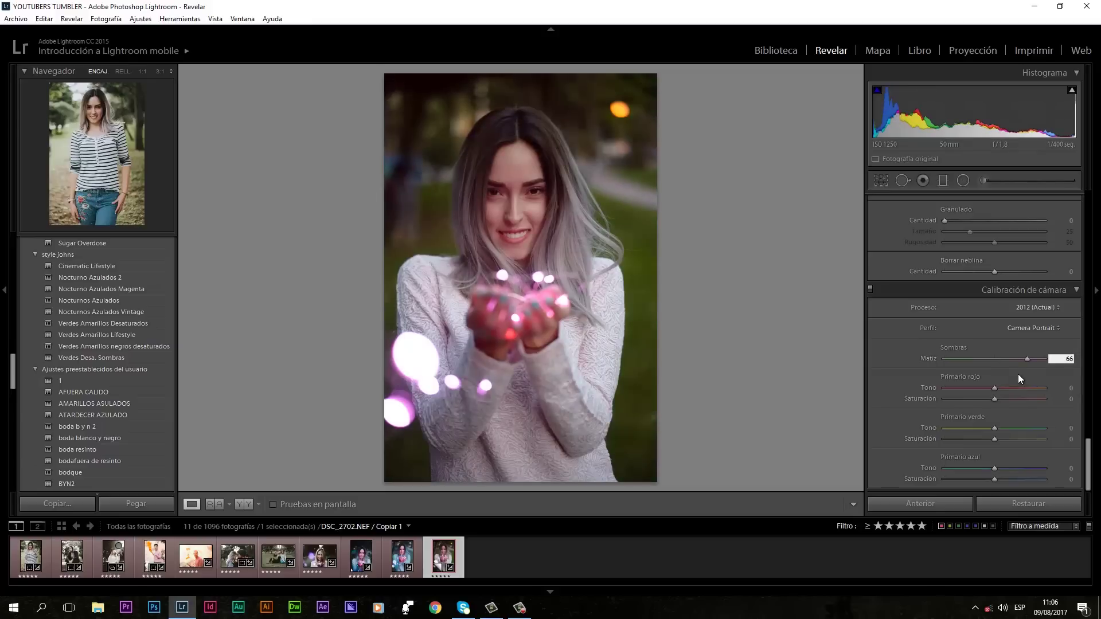
Set the red primary to Hue −33 and Saturation −50.
{"action": "left_click", "coordinate": [1063, 387]}
{"action": "type", "text": "33"}
{"action": "left_click", "coordinate": [1063, 399]}
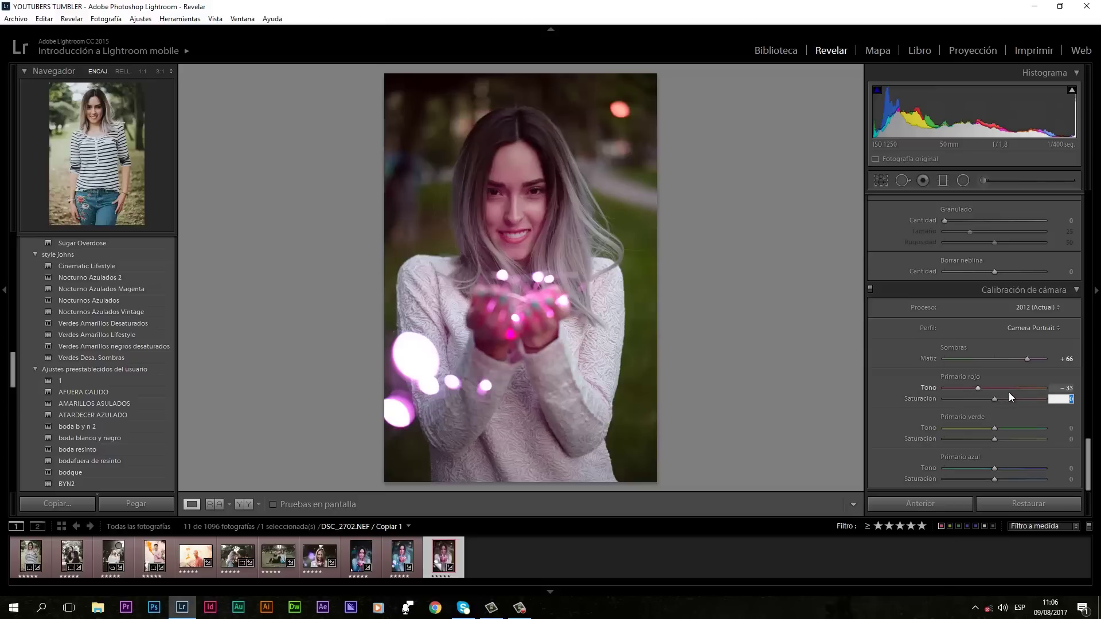
{"action": "type", "text": "-50"}
{"action": "key", "text": "Return"}
Set Green Hue +3, Green Saturation +70 and Blue Hue −100.
{"action": "key", "text": "Tab"}
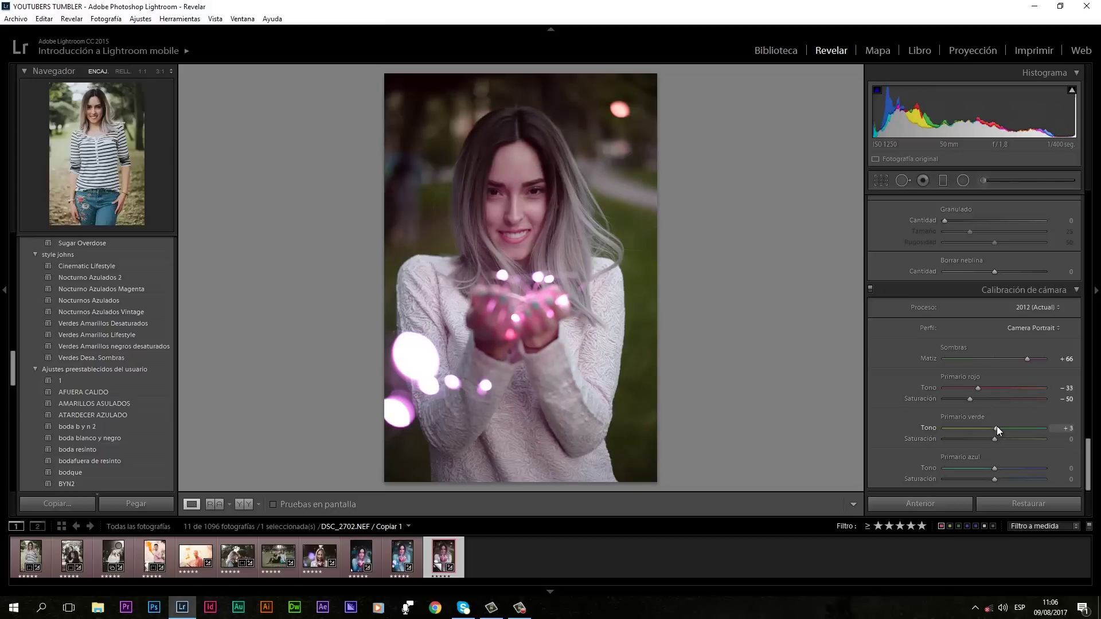
{"action": "key", "text": "Tab"}
{"action": "left_click_drag", "start_coordinate": [1008, 439], "coordinate": [1027, 439]}
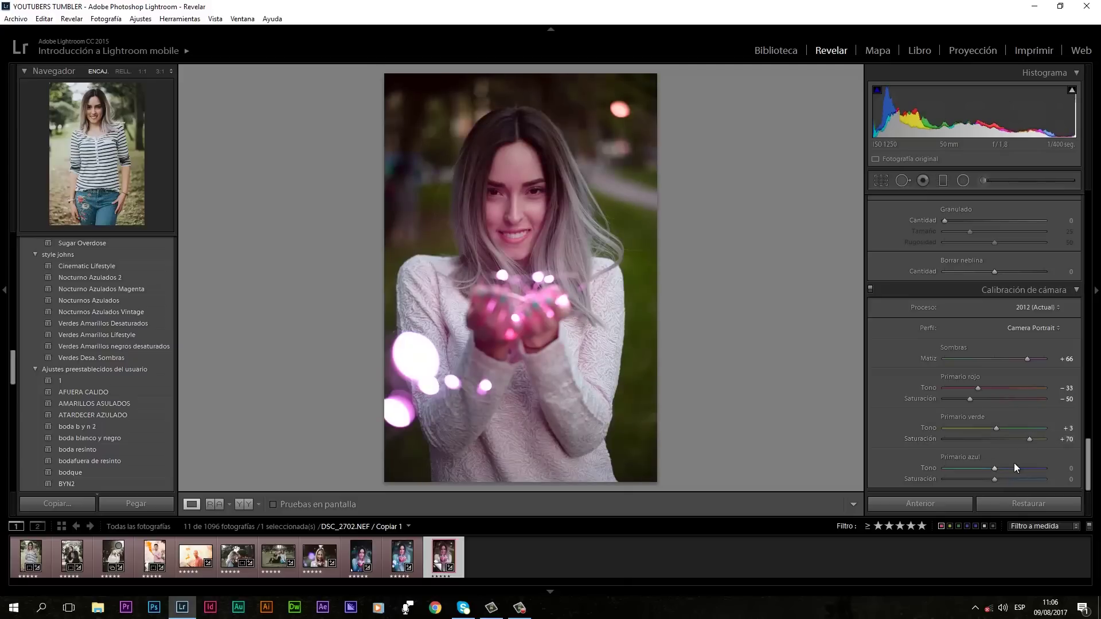
{"action": "left_click_drag", "start_coordinate": [982, 466], "coordinate": [886, 463]}
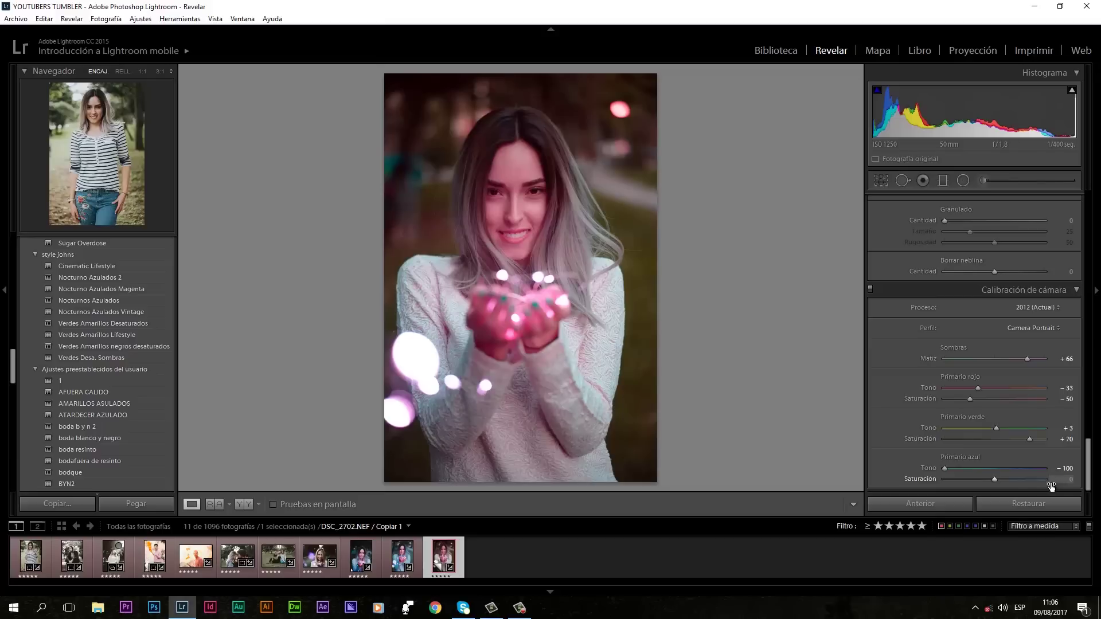
{"action": "scroll", "coordinate": [1068, 325], "scroll_direction": "up", "scroll_amount": 5}
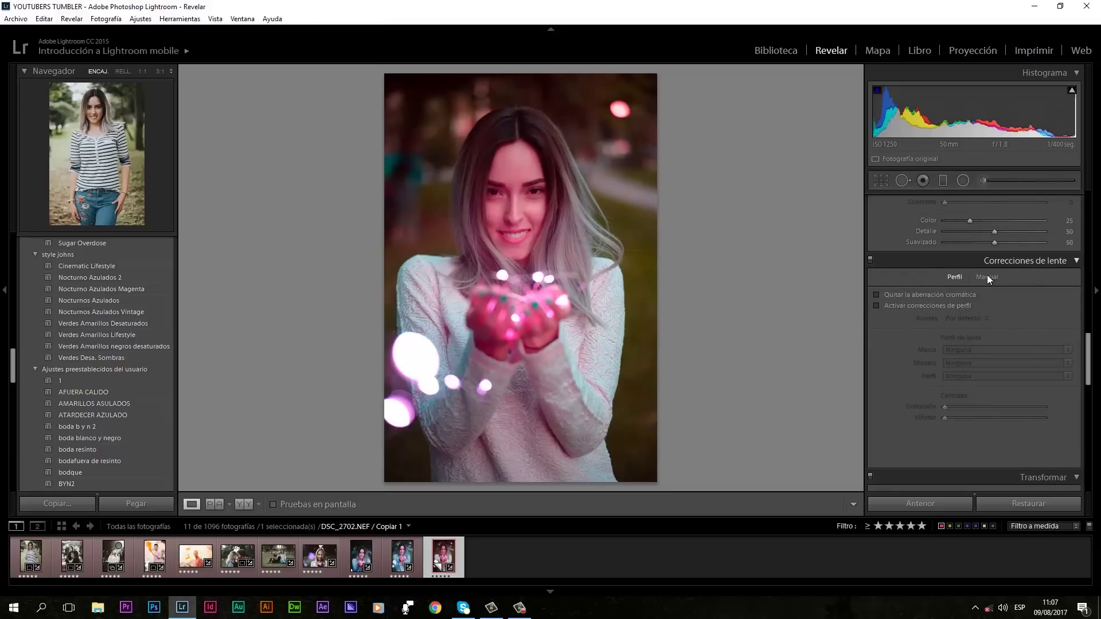
Enable chromatic aberration removal and the Nikon 50mm profile correction, raising Distortion to 105.
{"action": "left_click", "coordinate": [875, 296]}
{"action": "left_click", "coordinate": [877, 305]}
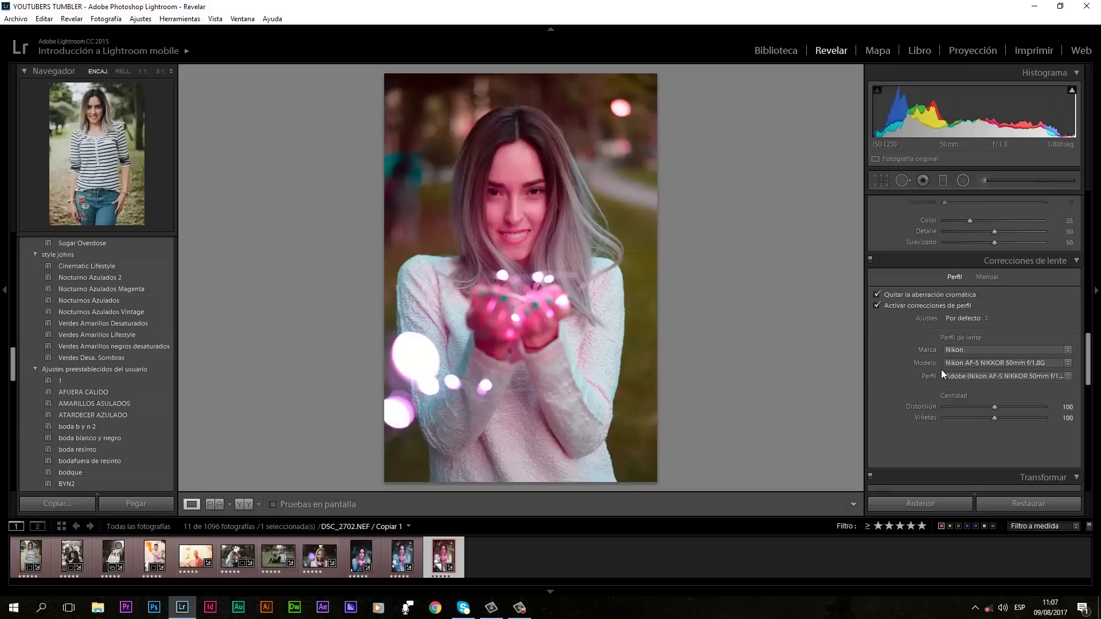
{"action": "left_click", "coordinate": [988, 409]}
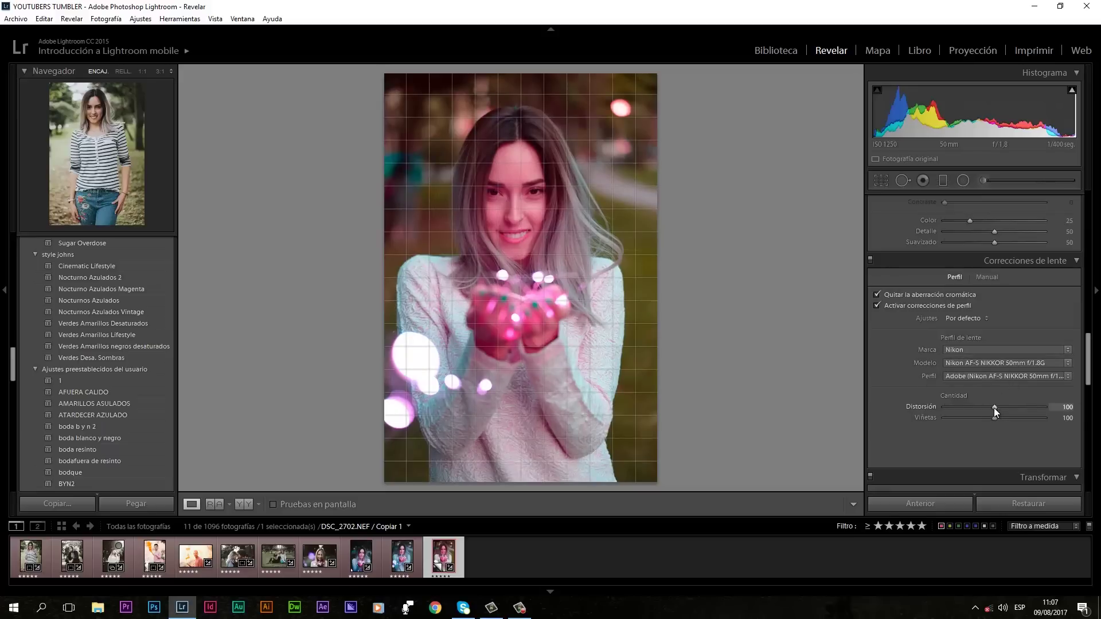
{"action": "mouse_move", "coordinate": [1060, 408]}
{"action": "left_mouse_down"}
{"action": "mouse_move", "coordinate": [1071, 410]}
{"action": "mouse_move", "coordinate": [1084, 281]}
{"action": "left_mouse_up"}
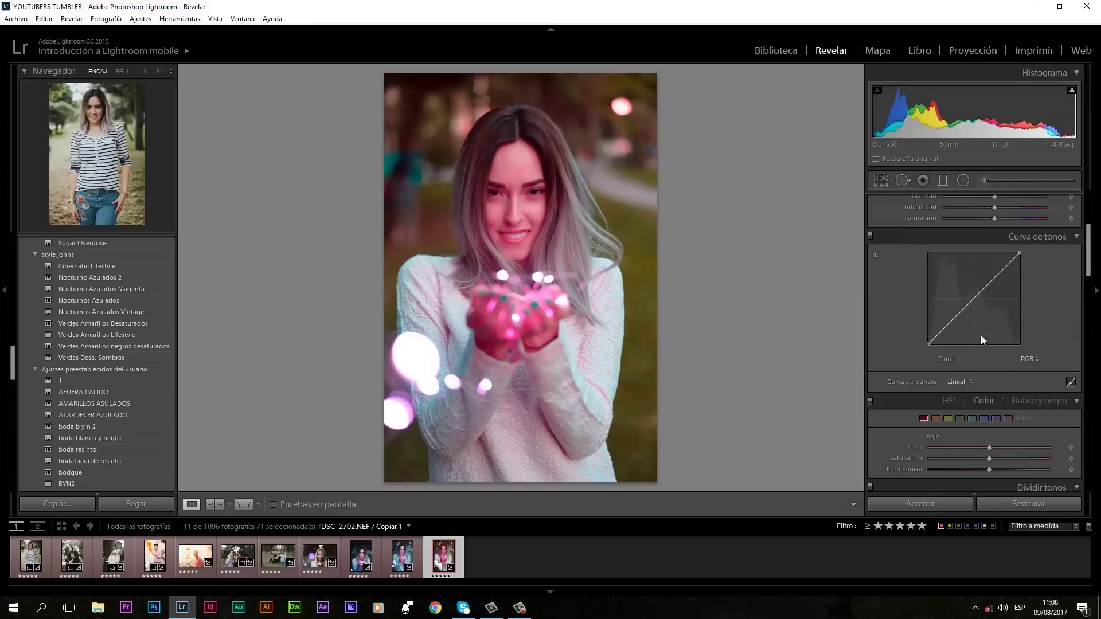
Try curve point and highlights-region edits, undo them, and return to point-curve mode.
{"action": "left_click", "coordinate": [950, 322]}
{"action": "left_click_drag", "start_coordinate": [978, 298], "coordinate": [976, 297]}
{"action": "key", "text": "ctrl+z"}
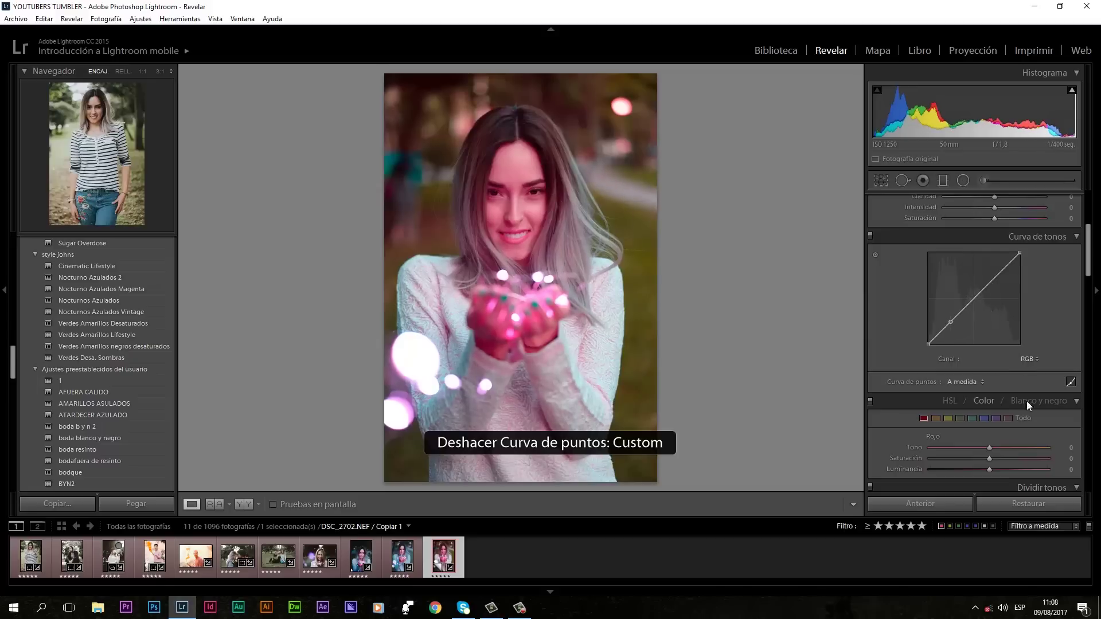
{"action": "key", "text": "ctrl+z"}
{"action": "left_click", "coordinate": [1070, 382]}
{"action": "left_click_drag", "start_coordinate": [986, 374], "coordinate": [980, 368]}
{"action": "key", "text": "ctrl+z"}
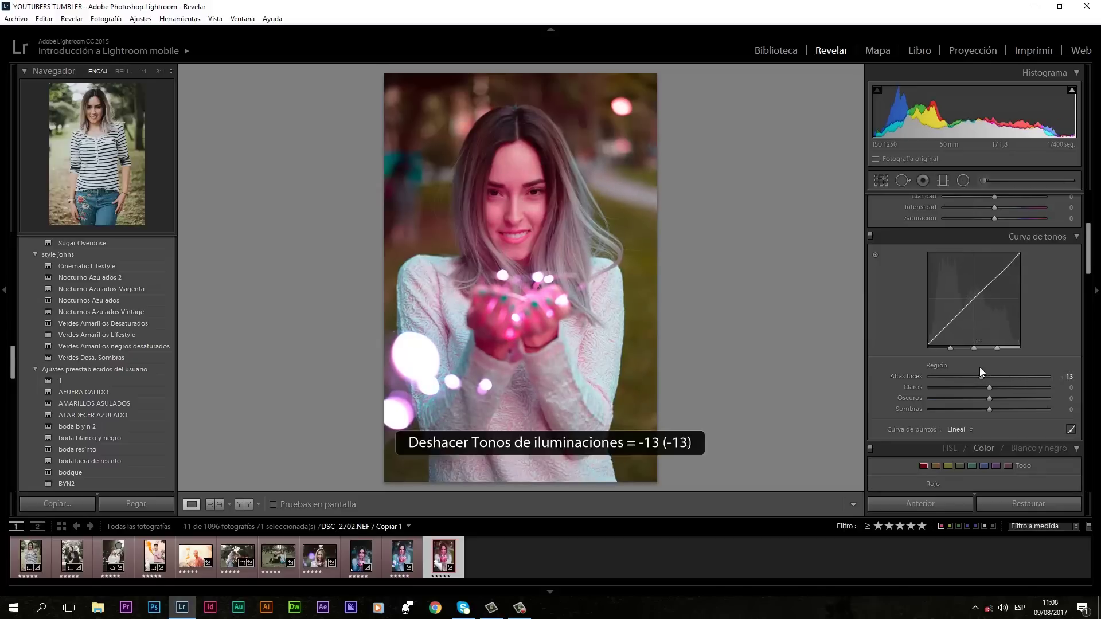
{"action": "left_click", "coordinate": [1069, 430]}
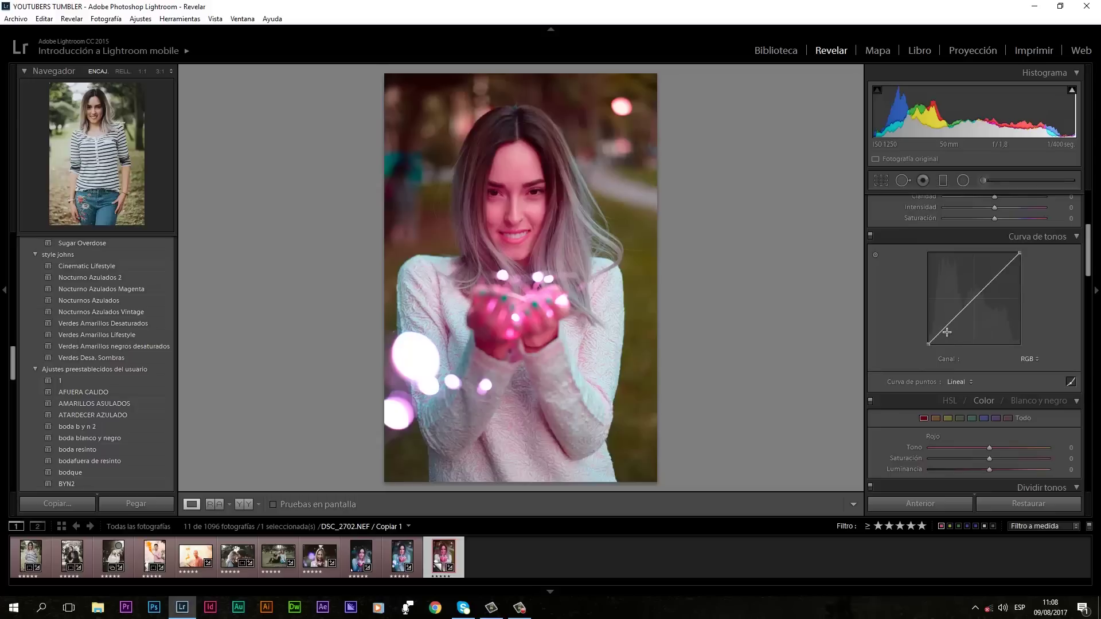
Add two points to the RGB curve and lower its dark end.
{"action": "left_click", "coordinate": [950, 323]}
{"action": "left_click", "coordinate": [997, 274]}
{"action": "left_click_drag", "start_coordinate": [924, 342], "coordinate": [925, 327]}
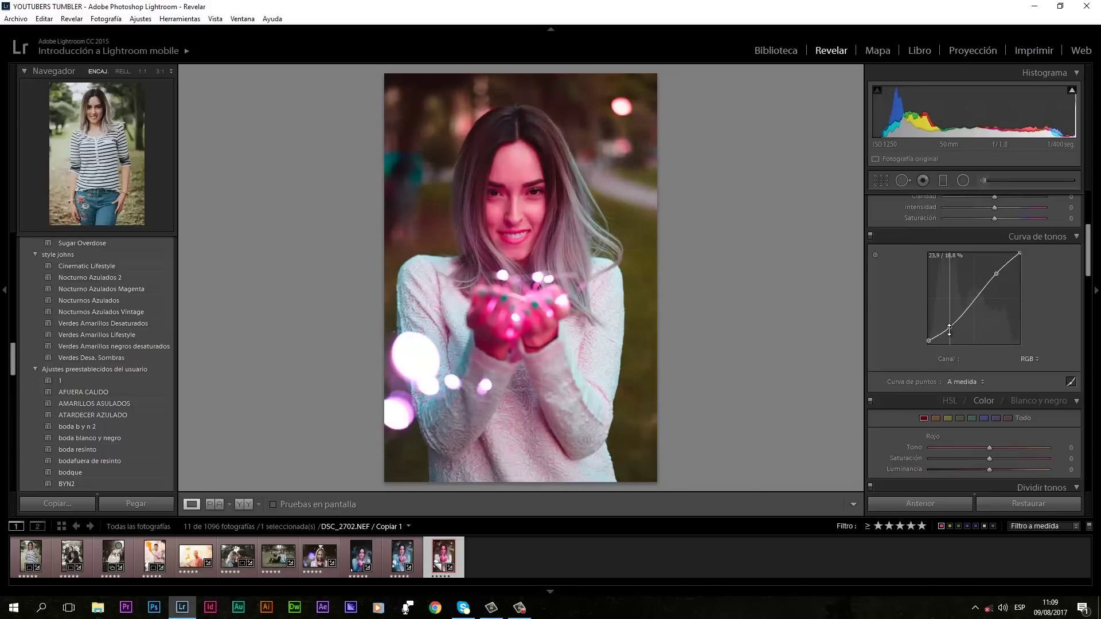
{"action": "left_click", "coordinate": [1029, 359]}
{"action": "left_click", "coordinate": [1010, 374]}
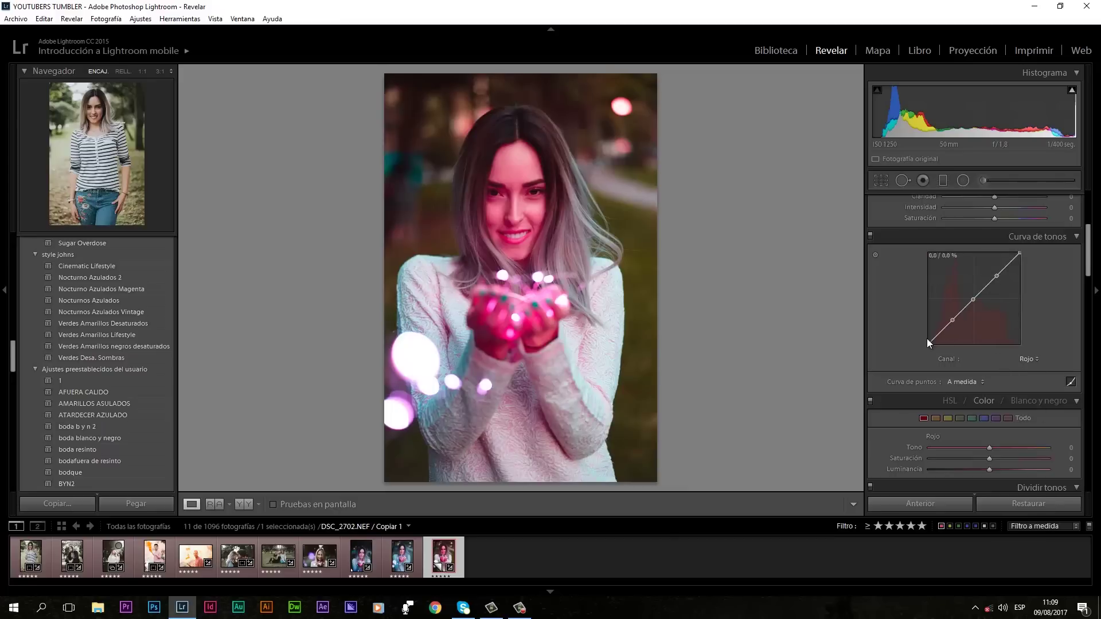
Shape the Green channel into an S-curve with lower, middle and upper points.
{"action": "left_click", "coordinate": [1029, 359]}
{"action": "left_click", "coordinate": [1026, 370]}
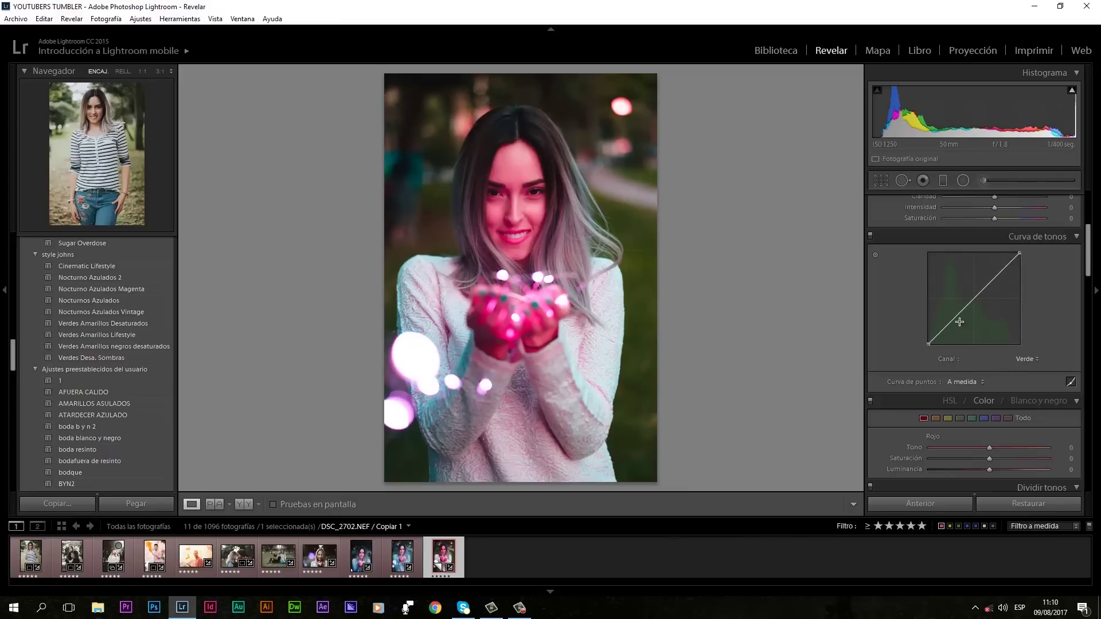
{"action": "left_click", "coordinate": [952, 319]}
{"action": "left_click", "coordinate": [974, 298]}
{"action": "left_click", "coordinate": [998, 277]}
{"action": "left_click_drag", "start_coordinate": [996, 280], "coordinate": [995, 275]}
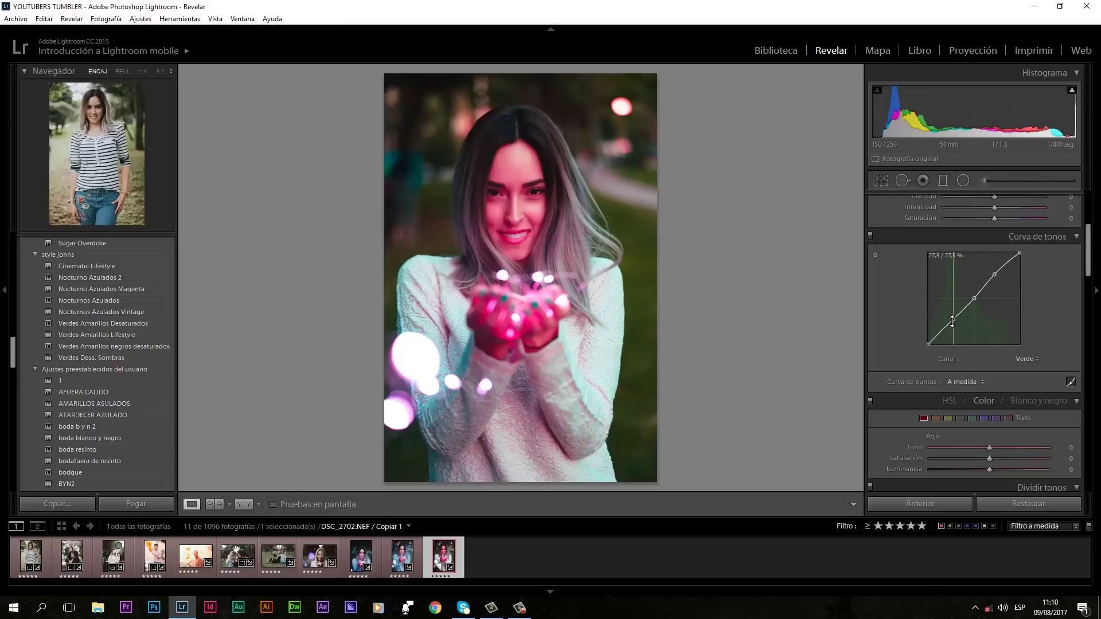
{"action": "left_click_drag", "start_coordinate": [950, 324], "coordinate": [951, 327]}
Add a midpoint on the Blue channel curve and pull its lower part down.
{"action": "left_click", "coordinate": [1027, 359]}
{"action": "left_click", "coordinate": [1001, 413]}
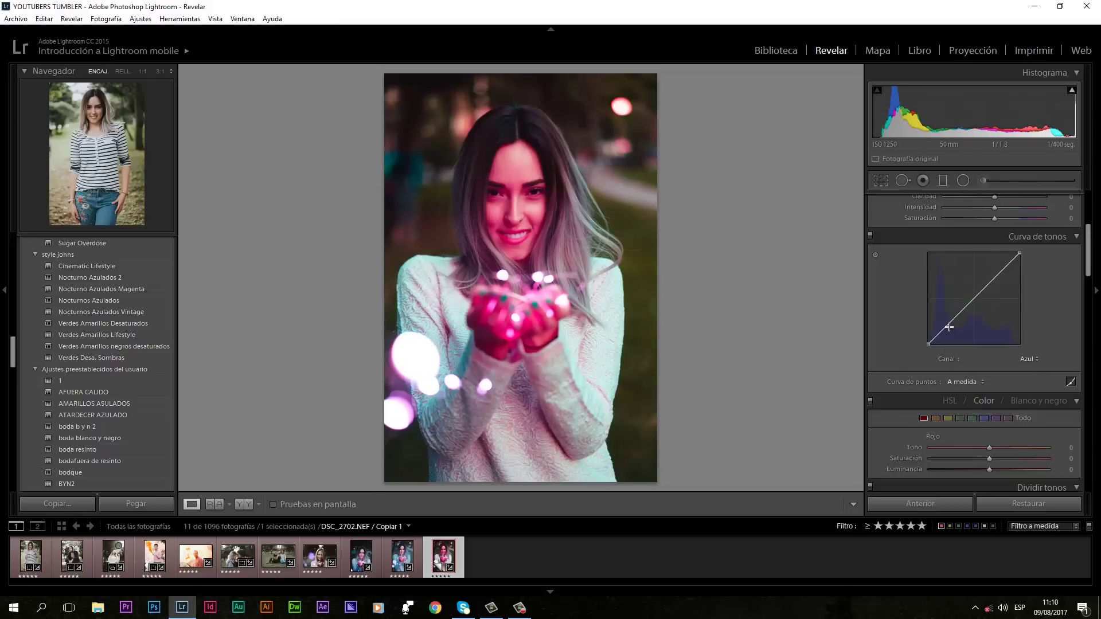
{"action": "left_click", "coordinate": [976, 297]}
{"action": "left_click_drag", "start_coordinate": [951, 325], "coordinate": [951, 328]}
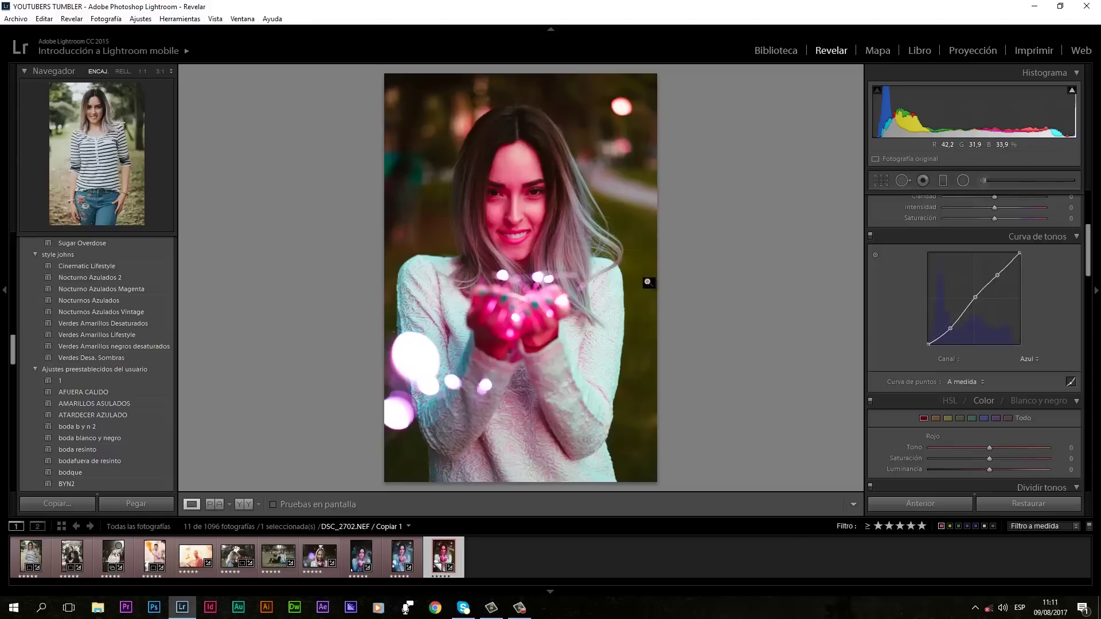
{"action": "scroll", "coordinate": [1092, 229], "scroll_direction": "up", "scroll_amount": 5}
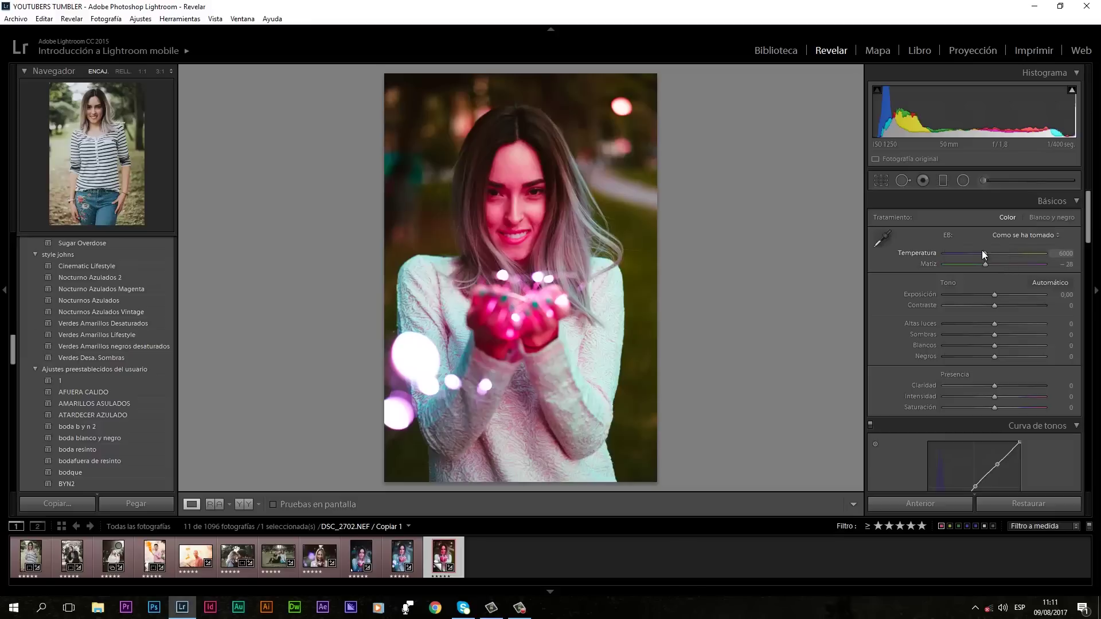
Set Basic tones: temperature 4414, exposure +0.69, highlights −100, shadows −26, whites −15, saturation −10.
{"action": "left_click_drag", "start_coordinate": [982, 252], "coordinate": [966, 253]}
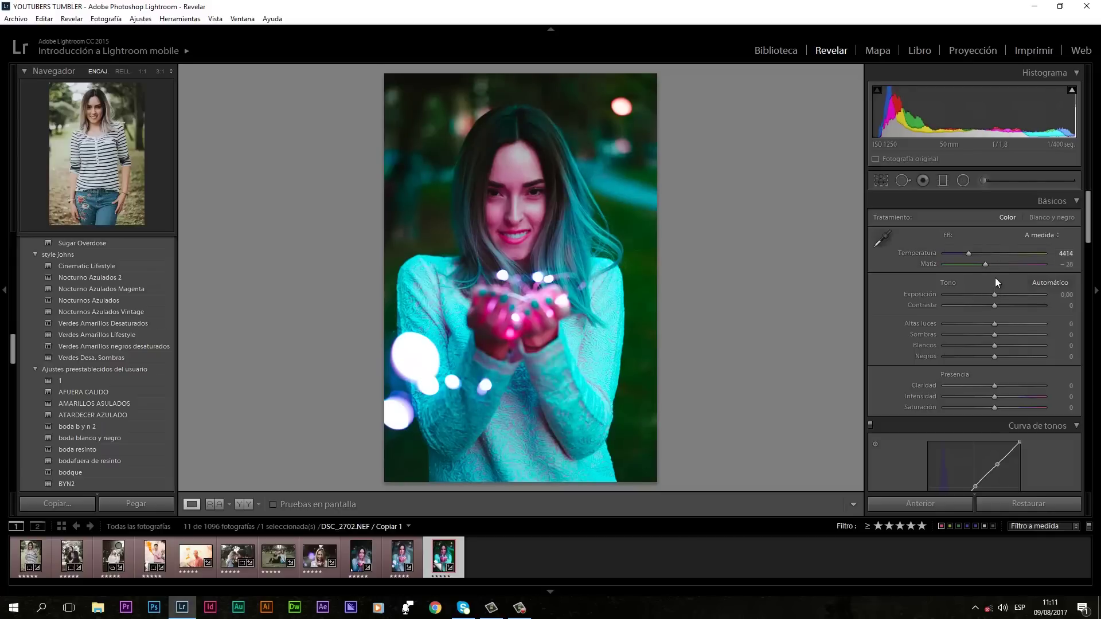
{"action": "left_click_drag", "start_coordinate": [994, 295], "coordinate": [1002, 295]}
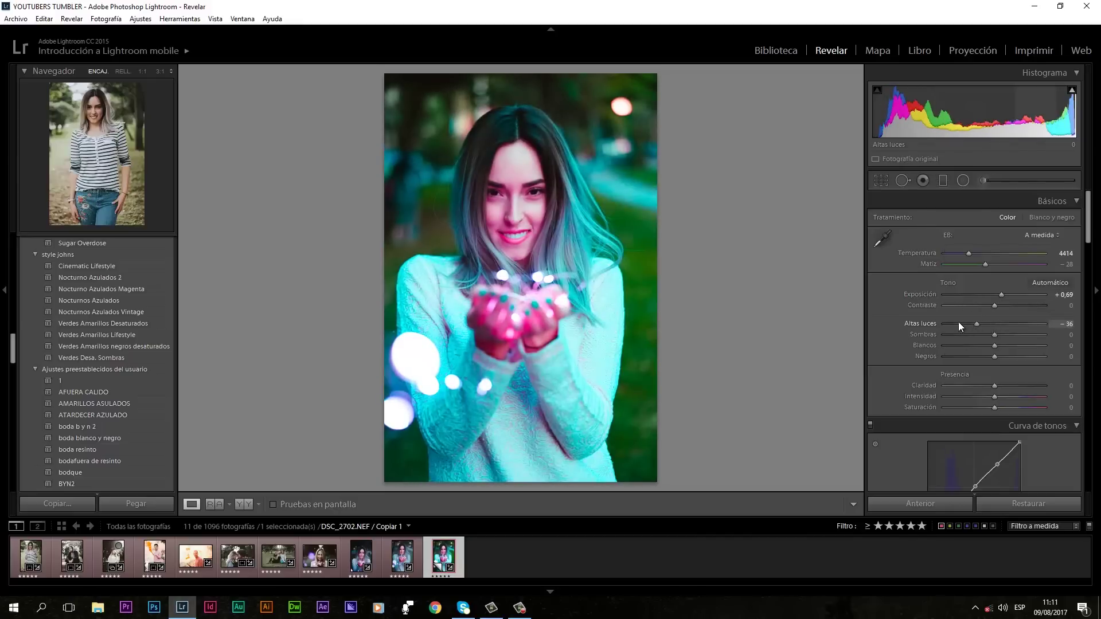
{"action": "left_click_drag", "start_coordinate": [958, 322], "coordinate": [906, 319]}
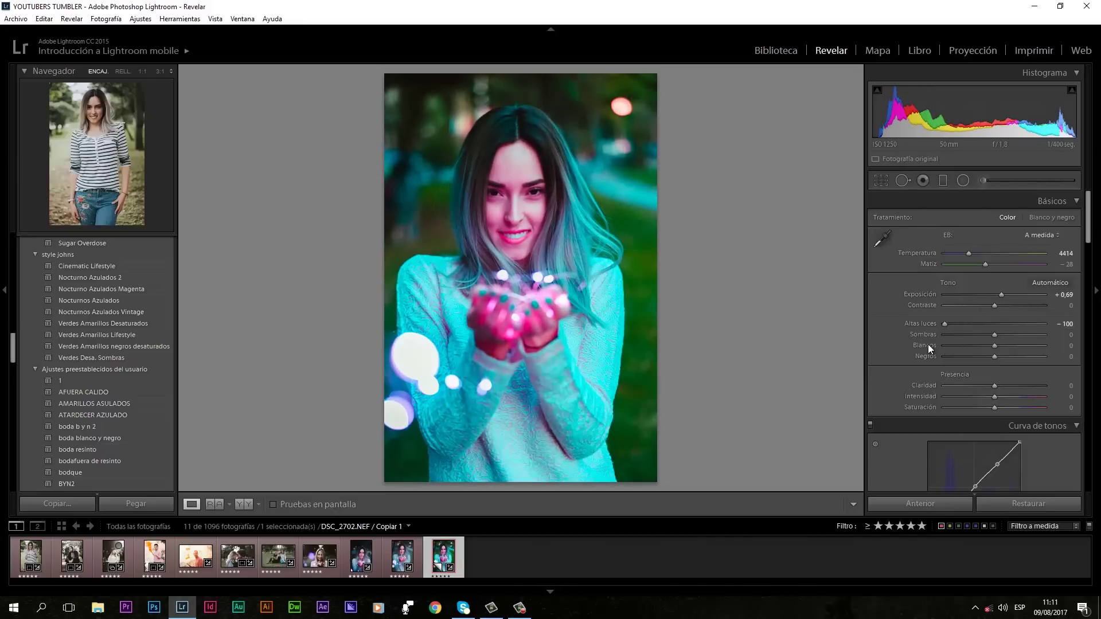
{"action": "left_click_drag", "start_coordinate": [992, 334], "coordinate": [974, 334]}
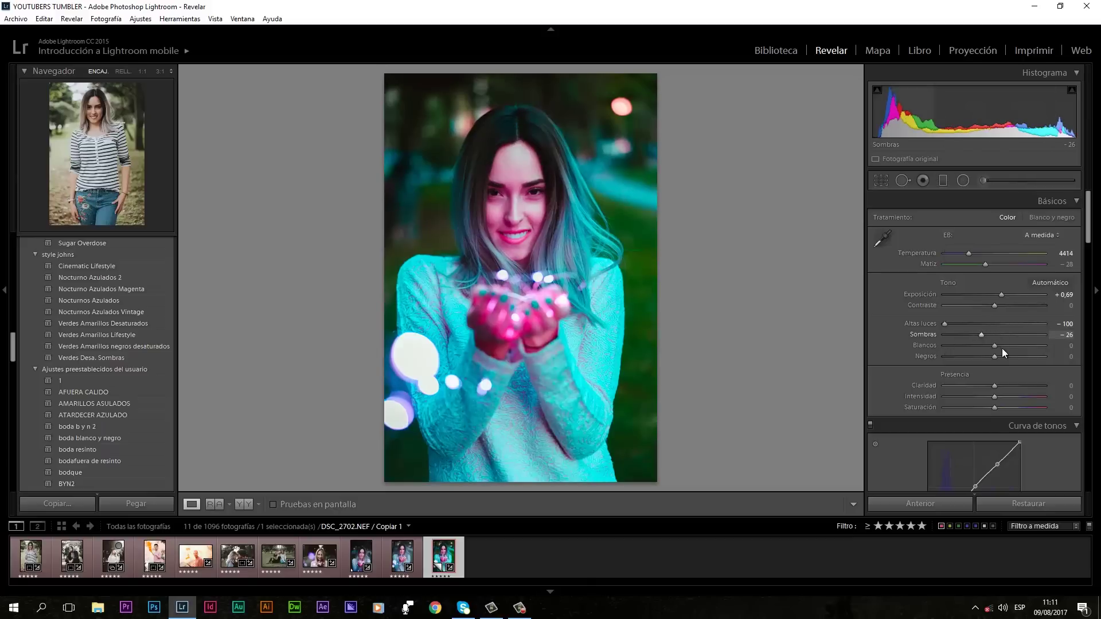
{"action": "left_click_drag", "start_coordinate": [990, 346], "coordinate": [1019, 356]}
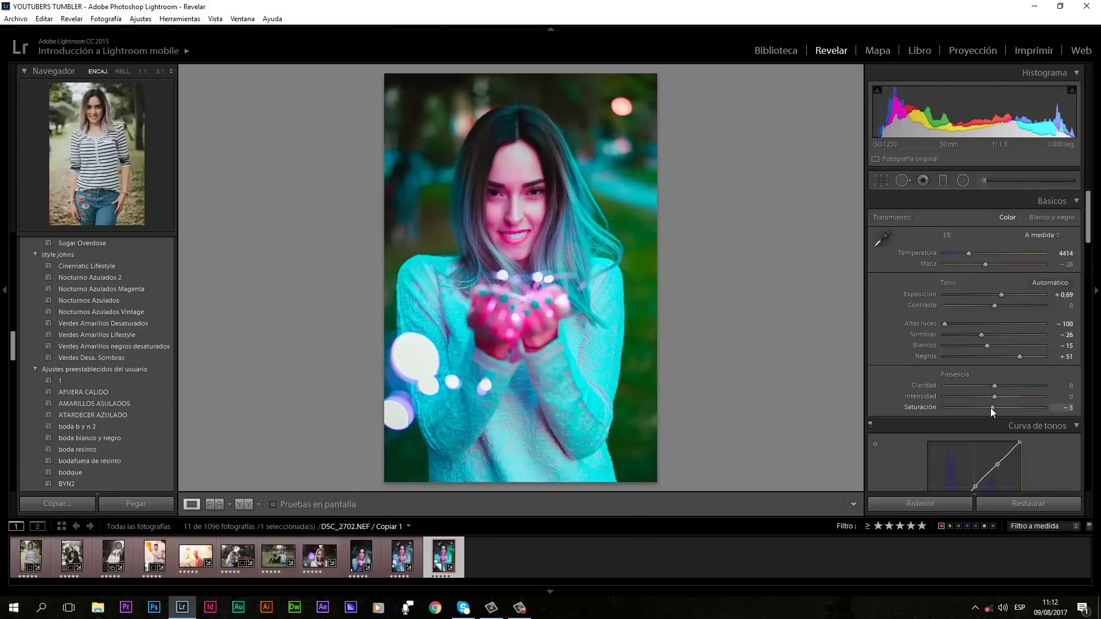
{"action": "left_click_drag", "start_coordinate": [991, 408], "coordinate": [988, 408]}
{"action": "mouse_move", "coordinate": [1091, 228]}
{"action": "left_mouse_down"}
{"action": "mouse_move", "coordinate": [1086, 291]}
{"action": "mouse_move", "coordinate": [1084, 277]}
{"action": "left_mouse_up"}
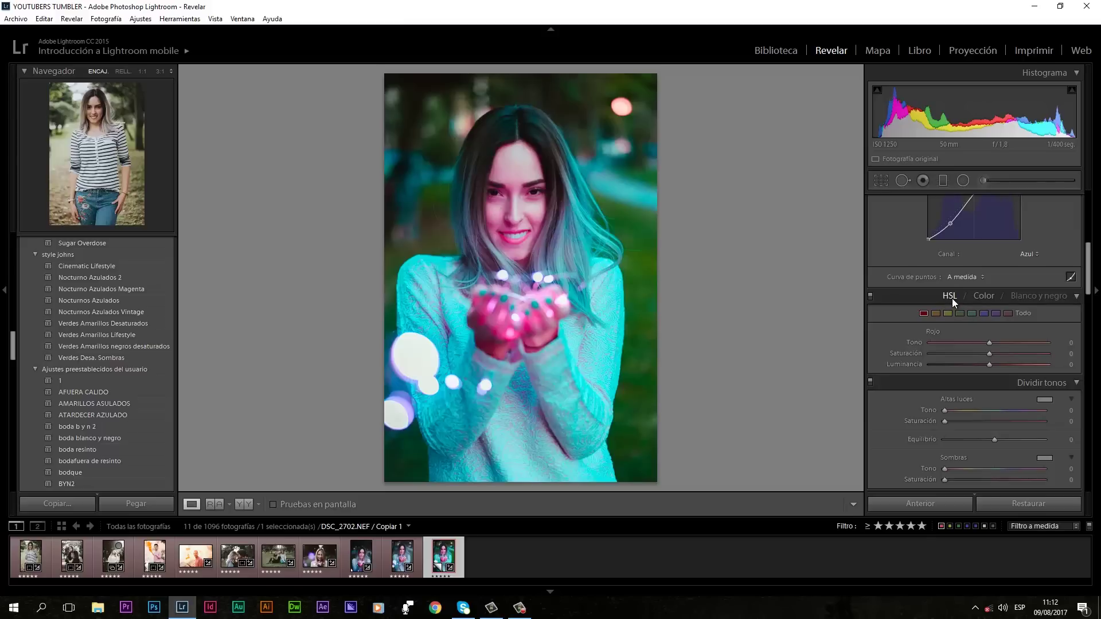
Shift the background greens toward aqua with the targeted HSL Hue tool.
{"action": "left_click", "coordinate": [401, 562]}
{"action": "left_click", "coordinate": [400, 563]}
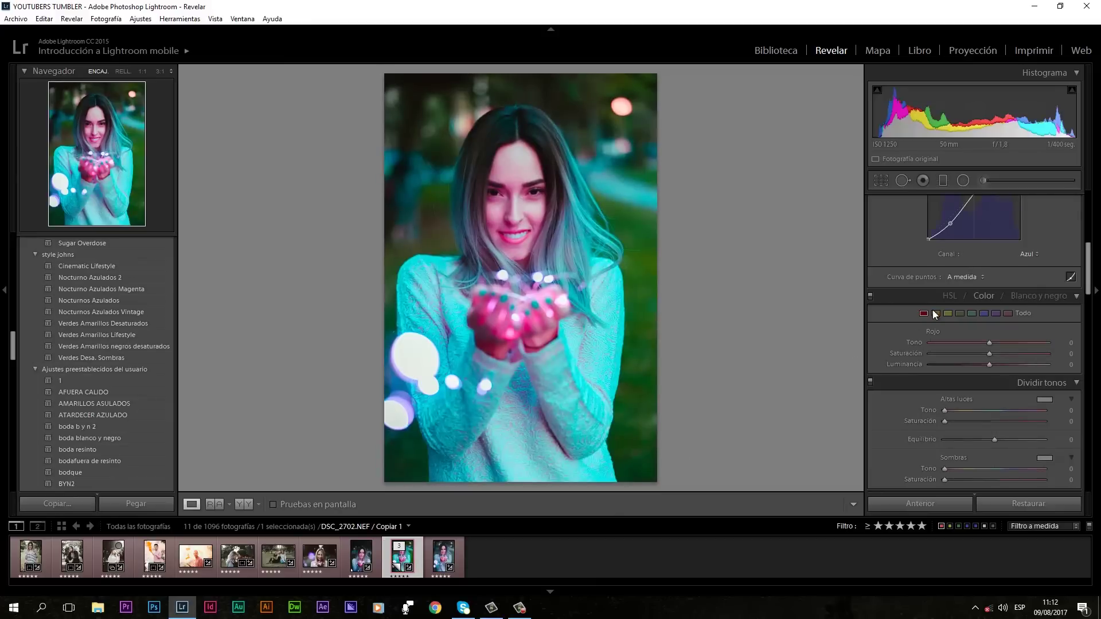
{"action": "left_click", "coordinate": [949, 296]}
{"action": "key", "text": "ctrl+alt+shift+h"}
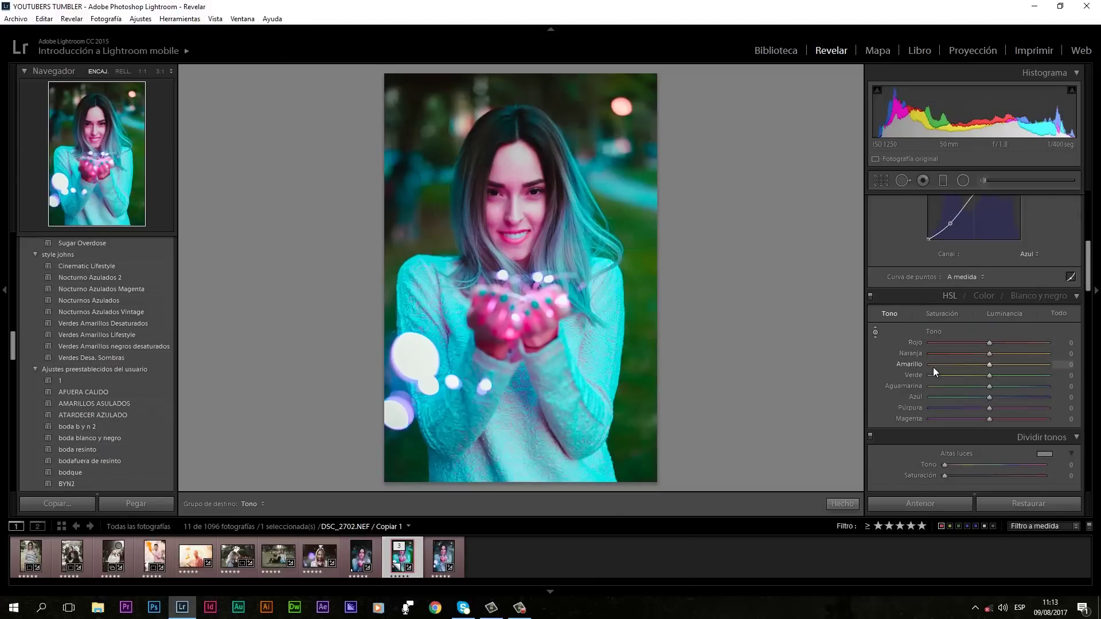
{"action": "left_click", "coordinate": [873, 331]}
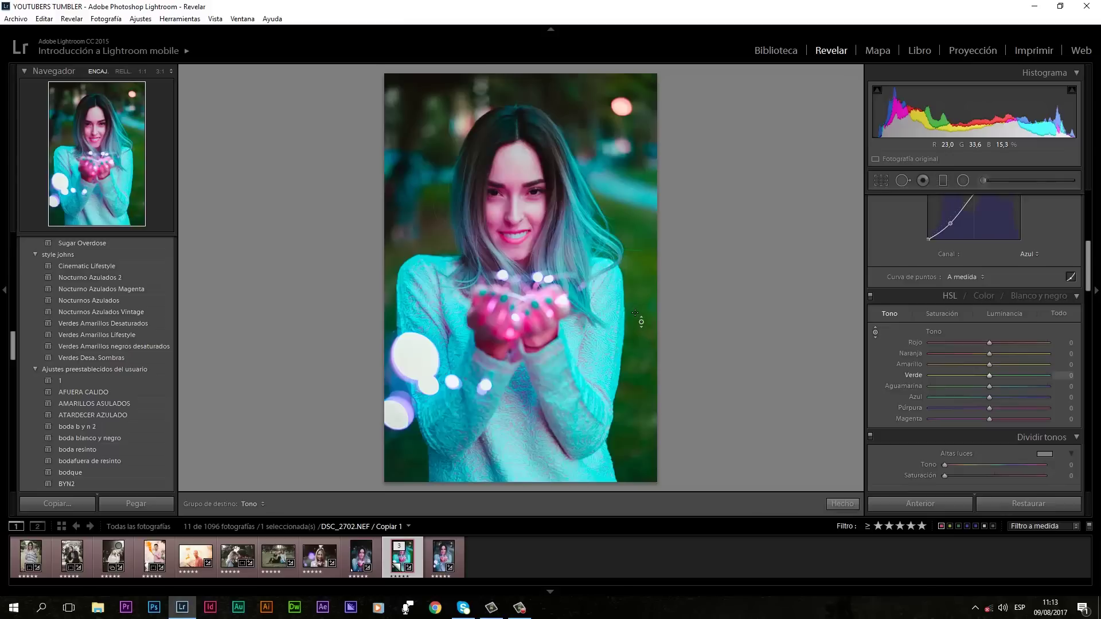
{"action": "left_click_drag", "start_coordinate": [636, 301], "coordinate": [643, 181]}
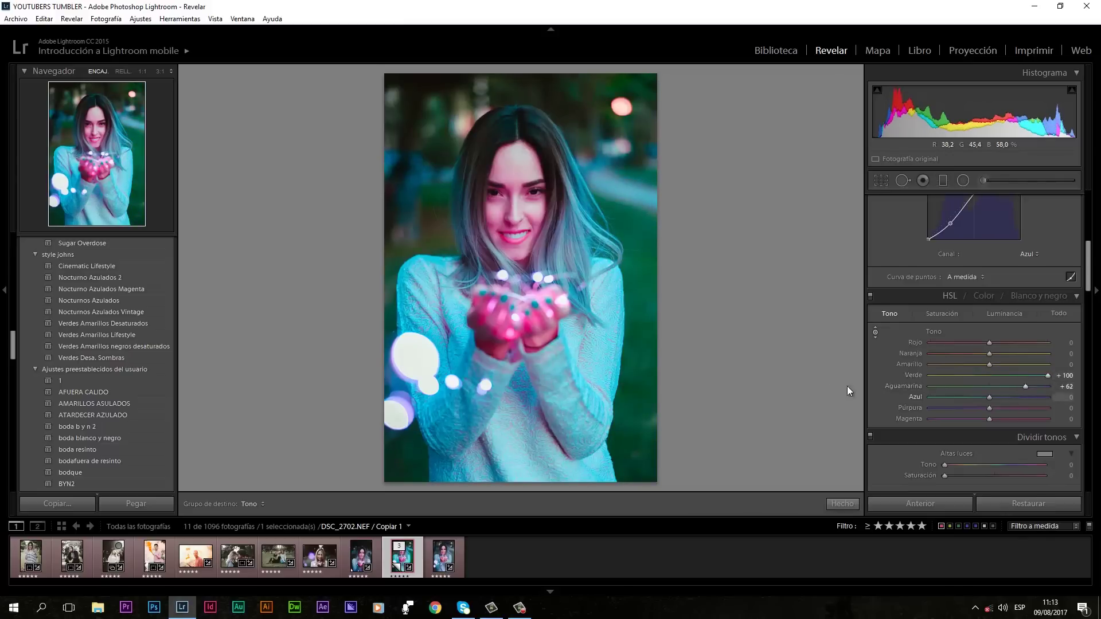
Brighten the greens slightly in HSL Luminance, then resume targeted hue adjustment.
{"action": "left_click", "coordinate": [944, 313]}
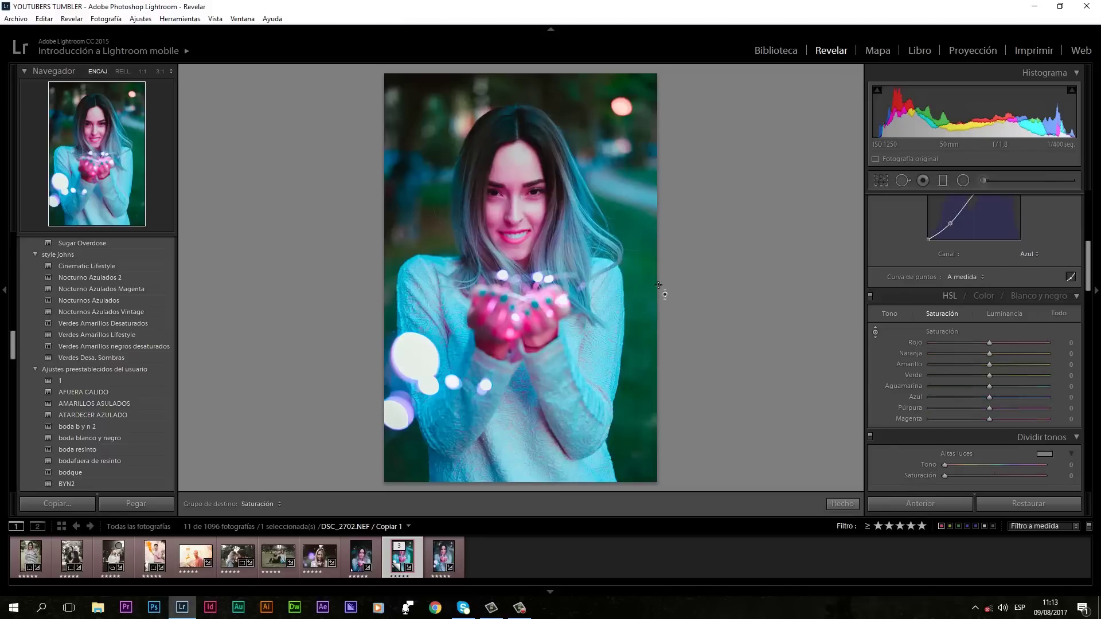
{"action": "left_click", "coordinate": [1003, 313]}
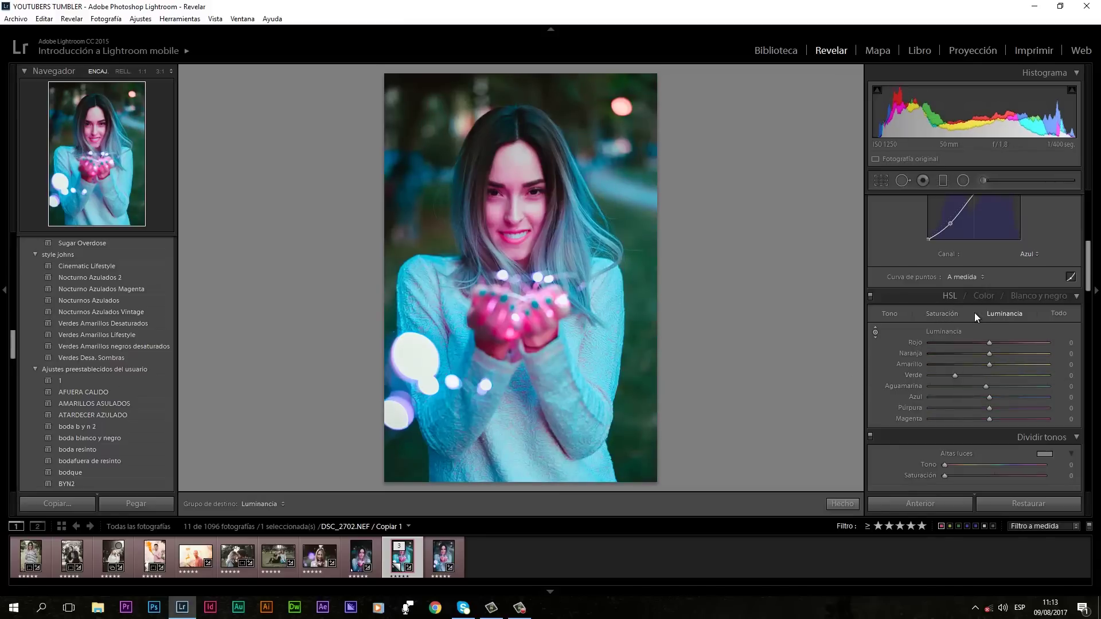
{"action": "left_click_drag", "start_coordinate": [640, 294], "coordinate": [643, 278]}
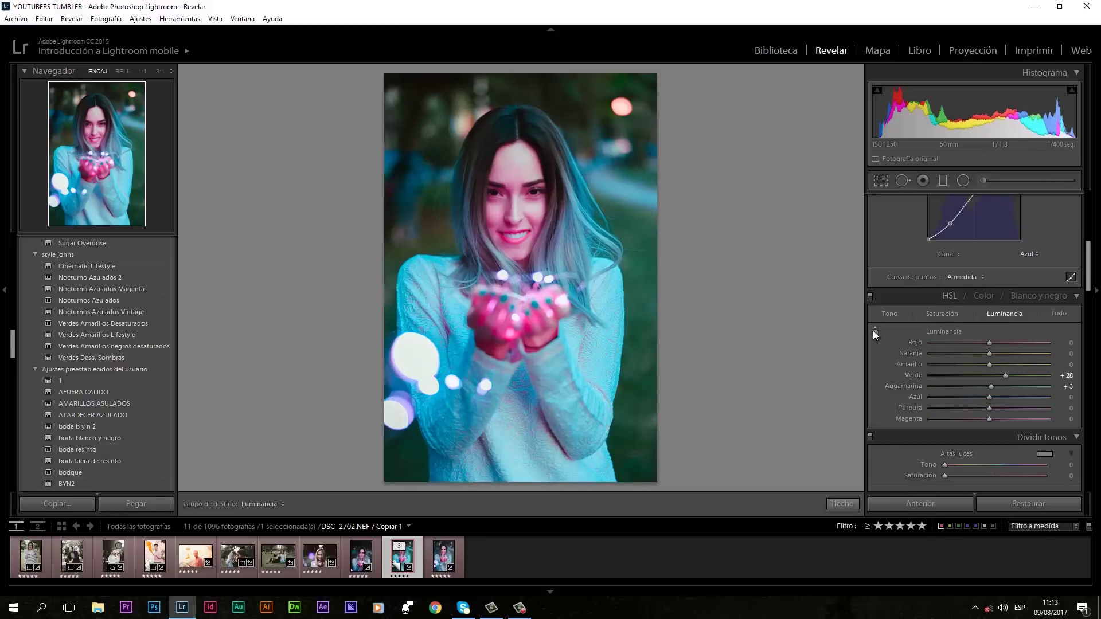
{"action": "left_click", "coordinate": [889, 315]}
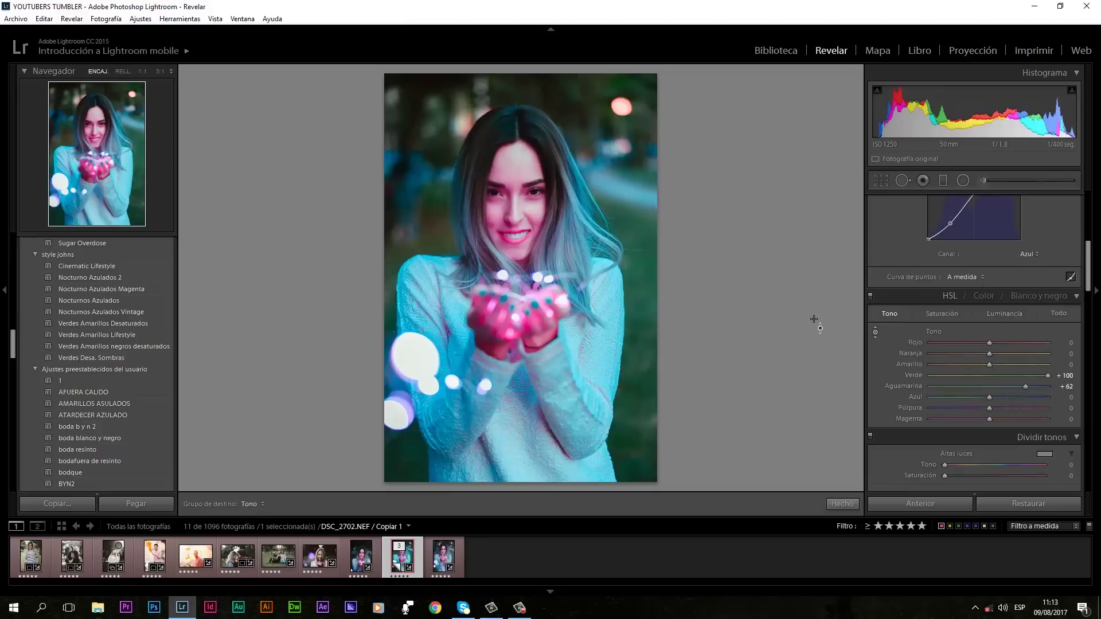
{"action": "left_click", "coordinate": [875, 332]}
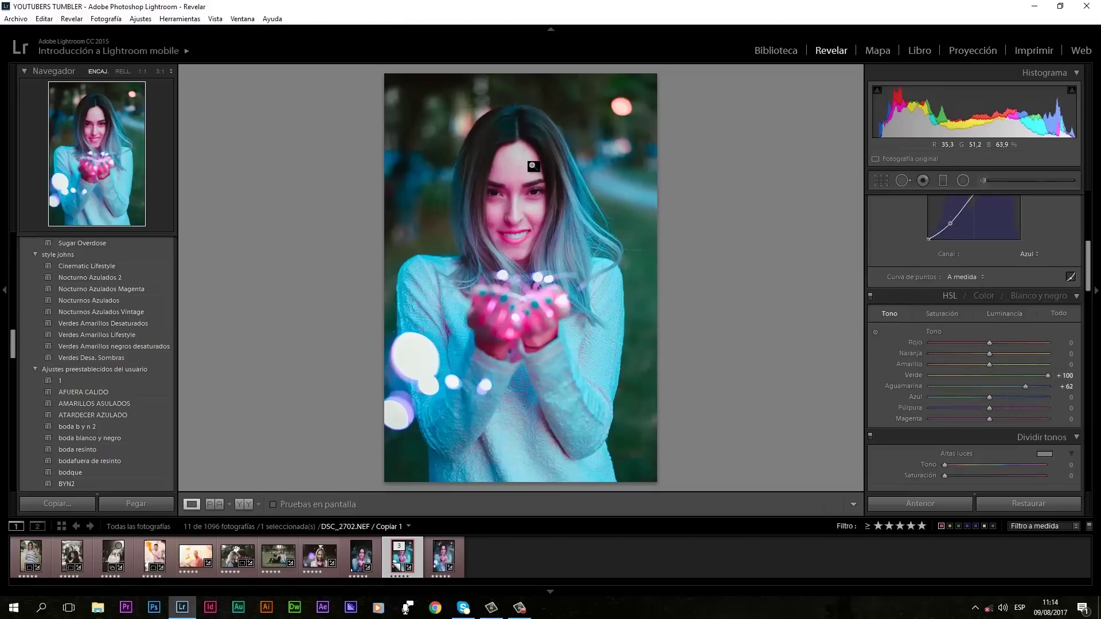
{"action": "left_click", "coordinate": [877, 331]}
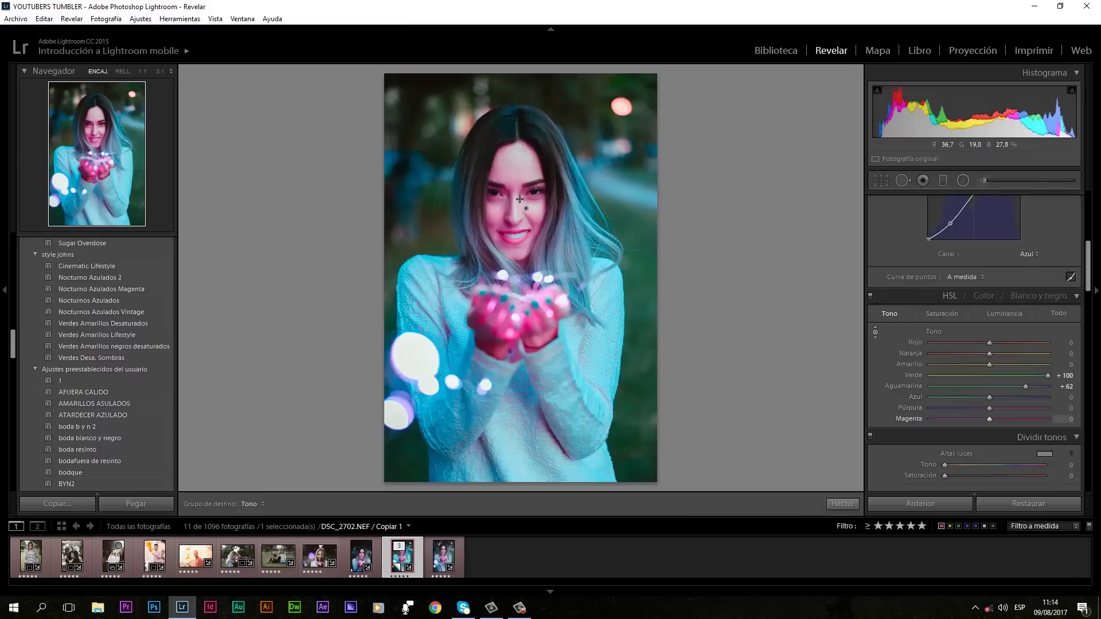
Shift the magenta and purple hues and reduce magenta saturation in the pink areas.
{"action": "left_click_drag", "start_coordinate": [514, 171], "coordinate": [514, 118]}
{"action": "left_click", "coordinate": [940, 313]}
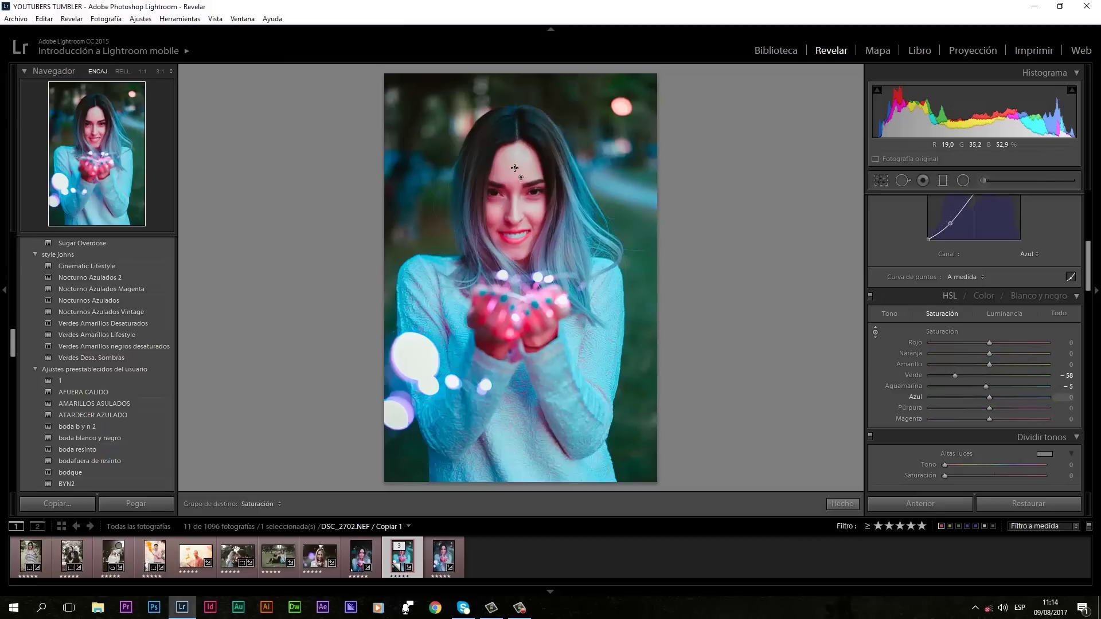
{"action": "left_click_drag", "start_coordinate": [514, 168], "coordinate": [514, 184]}
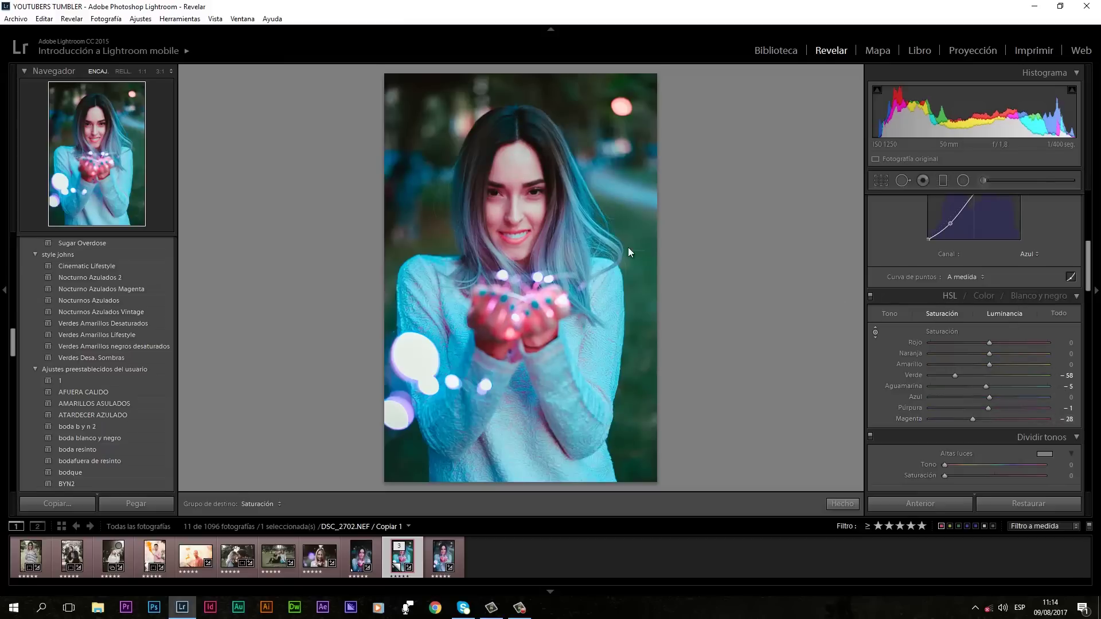
{"action": "key", "text": "ctrl+alt+shift+l"}
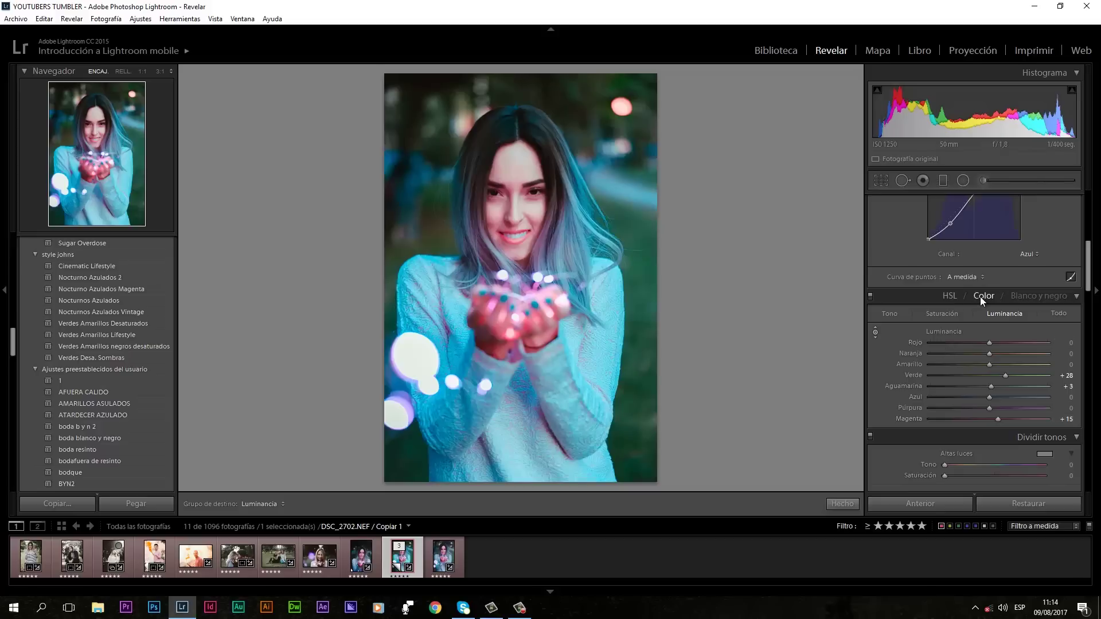
Push reds toward magenta and set blue to hue +17, saturation −47.
{"action": "left_click", "coordinate": [981, 296]}
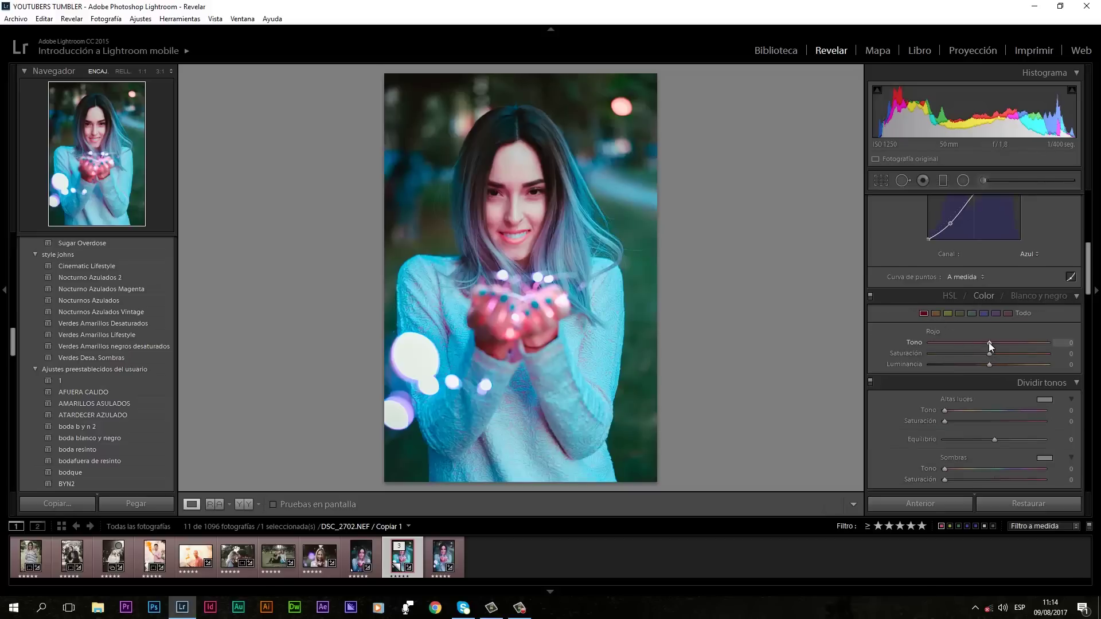
{"action": "mouse_move", "coordinate": [988, 342]}
{"action": "left_mouse_down"}
{"action": "mouse_move", "coordinate": [930, 342]}
{"action": "mouse_move", "coordinate": [1014, 353]}
{"action": "mouse_move", "coordinate": [990, 364]}
{"action": "left_mouse_up"}
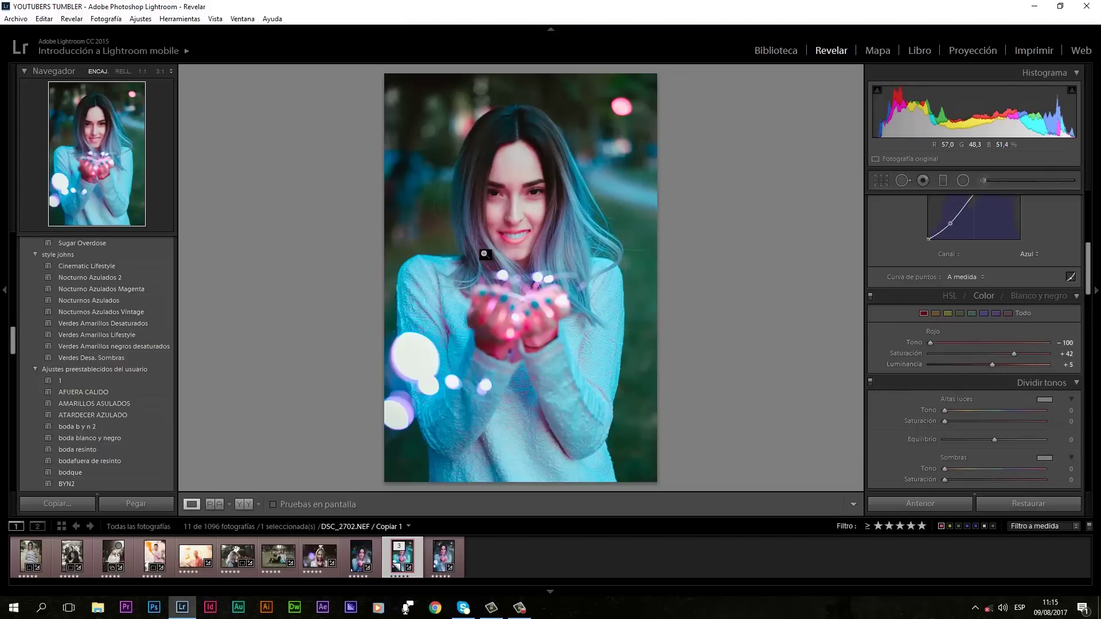
{"action": "left_click", "coordinate": [524, 247]}
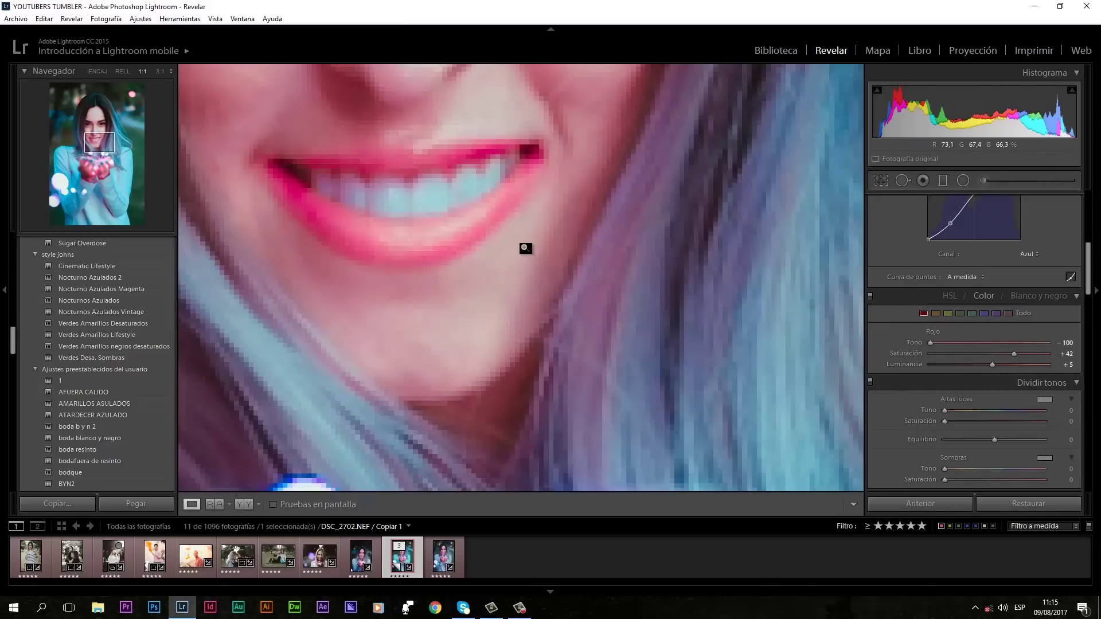
{"action": "left_click", "coordinate": [525, 248]}
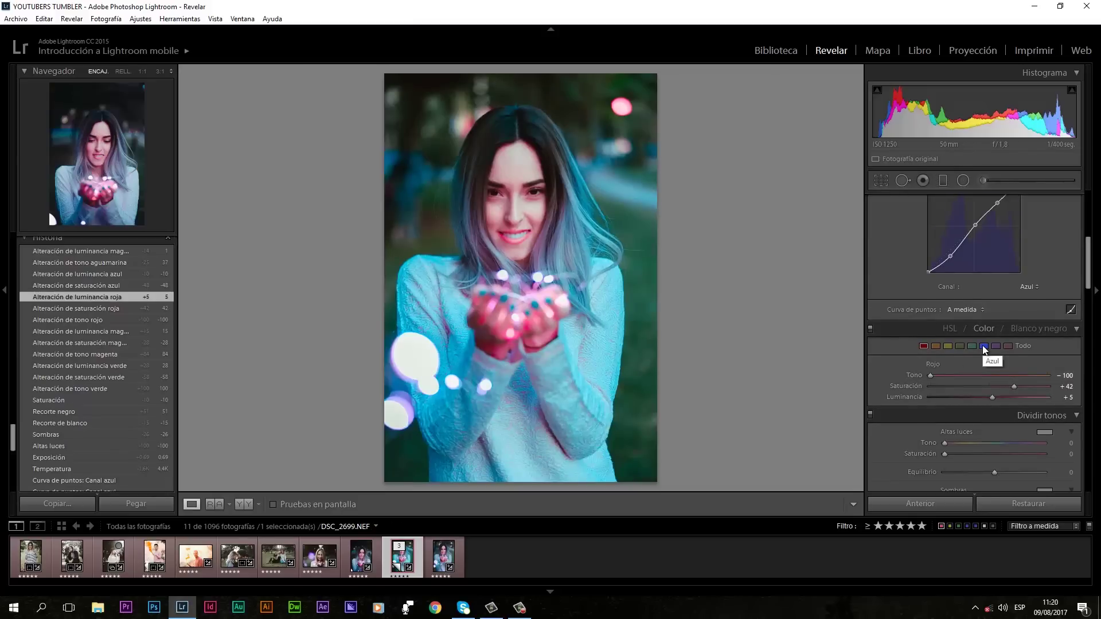
{"action": "left_click", "coordinate": [983, 346]}
{"action": "mouse_move", "coordinate": [987, 387]}
{"action": "left_mouse_down"}
{"action": "mouse_move", "coordinate": [961, 385]}
{"action": "mouse_move", "coordinate": [978, 397]}
{"action": "left_mouse_up"}
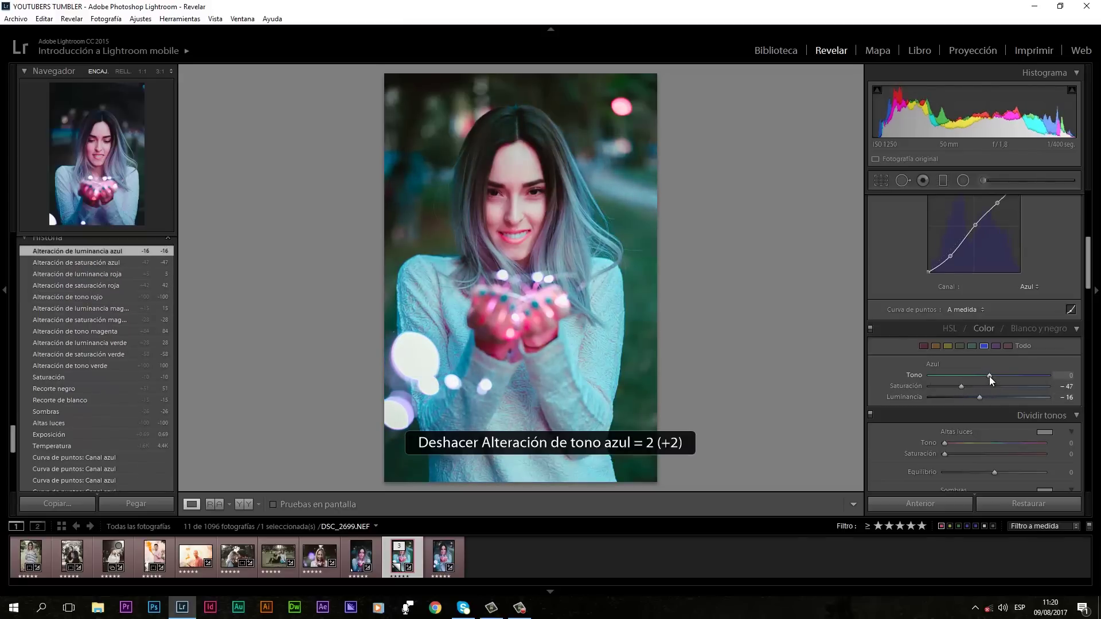
{"action": "left_click_drag", "start_coordinate": [991, 376], "coordinate": [1000, 375]}
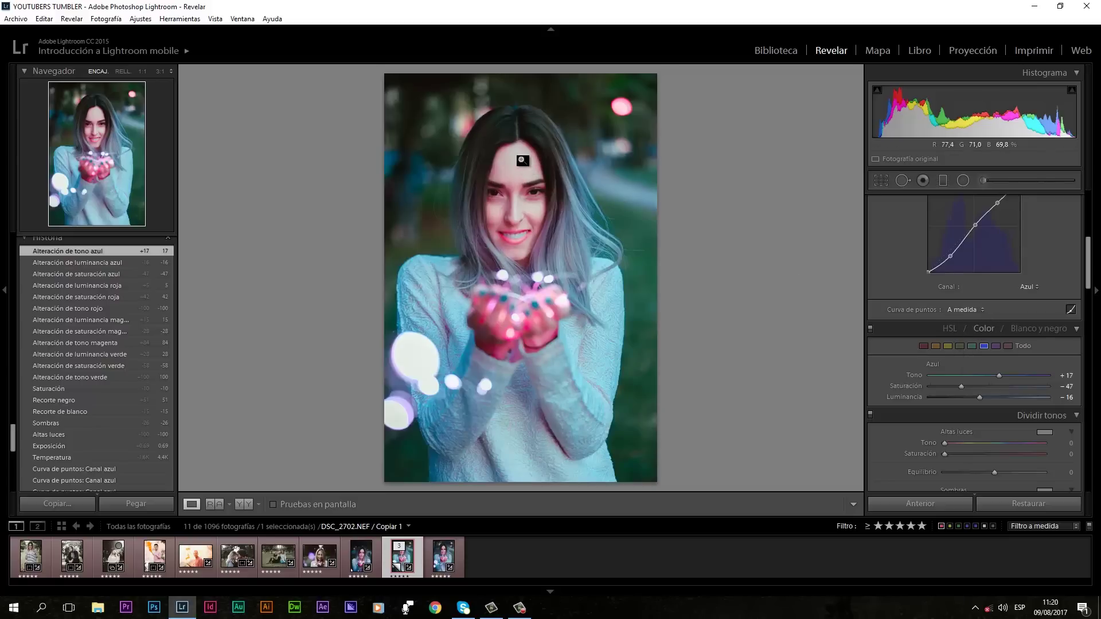
Darken the magenta tones with targeted HSL Luminance and deepen Shadows to −34.
{"action": "left_click", "coordinate": [950, 329]}
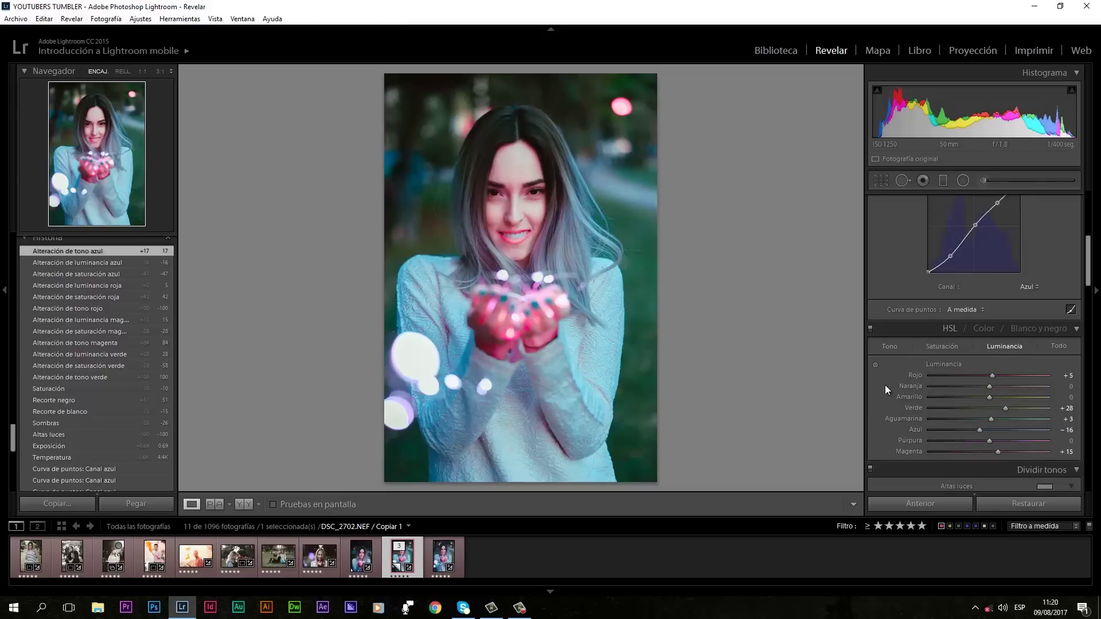
{"action": "left_click", "coordinate": [875, 364]}
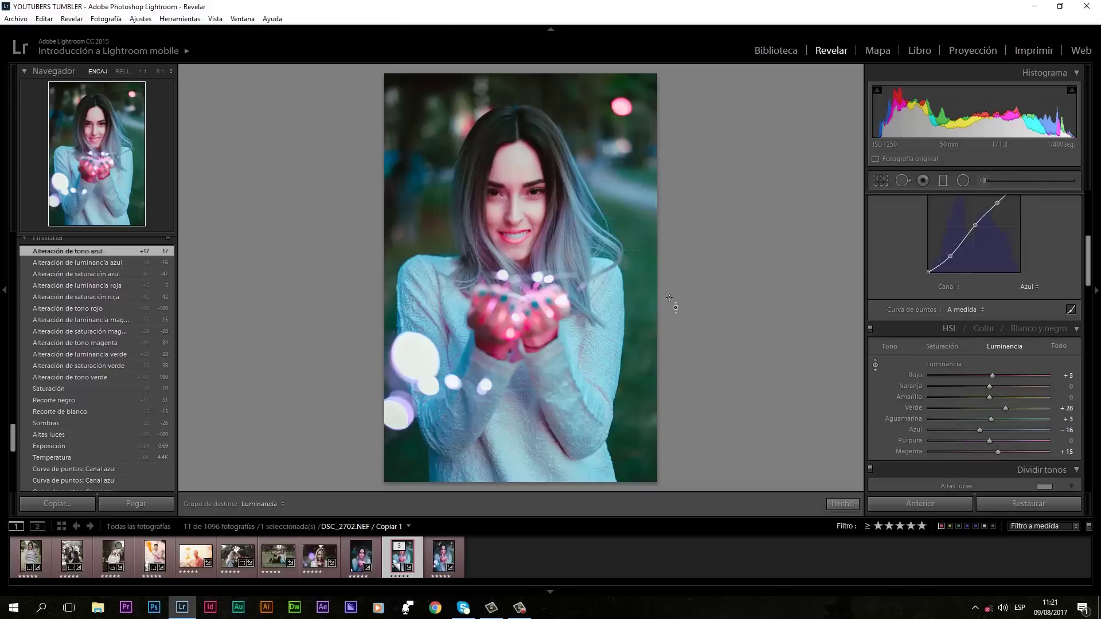
{"action": "left_click_drag", "start_coordinate": [512, 173], "coordinate": [513, 189]}
{"action": "left_click_drag", "start_coordinate": [1089, 277], "coordinate": [1089, 232]}
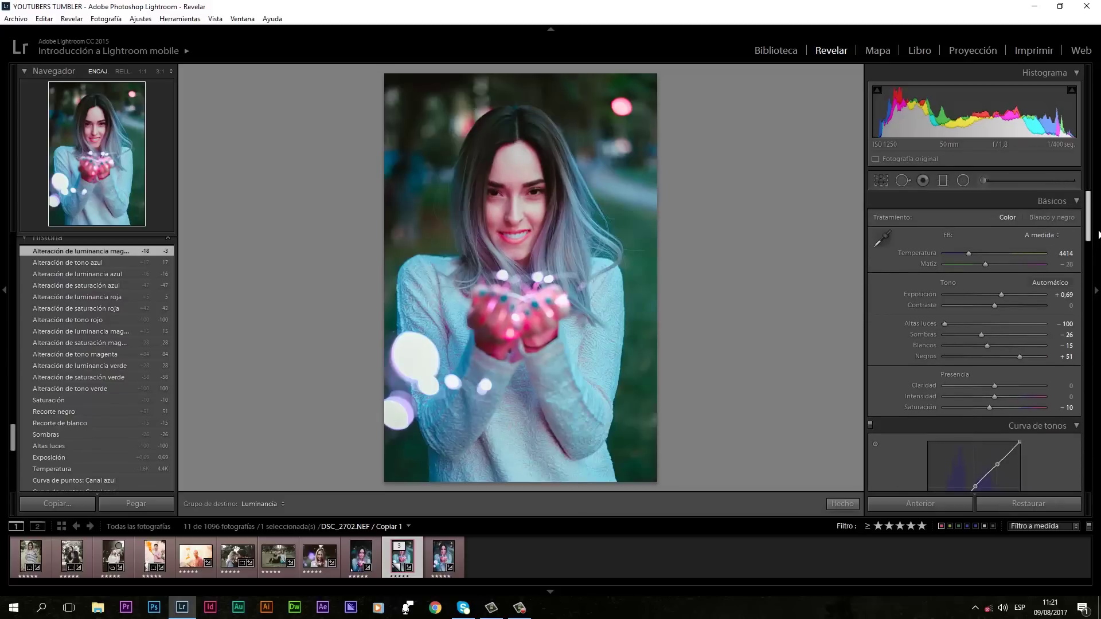
{"action": "left_click", "coordinate": [977, 337]}
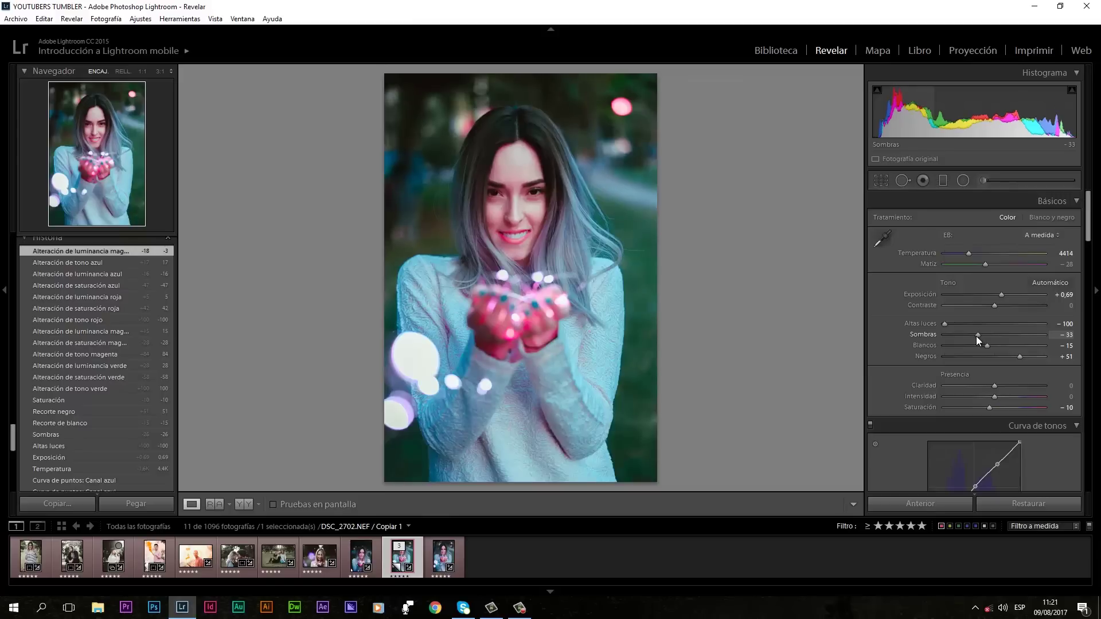
{"action": "left_click_drag", "start_coordinate": [975, 336], "coordinate": [976, 336]}
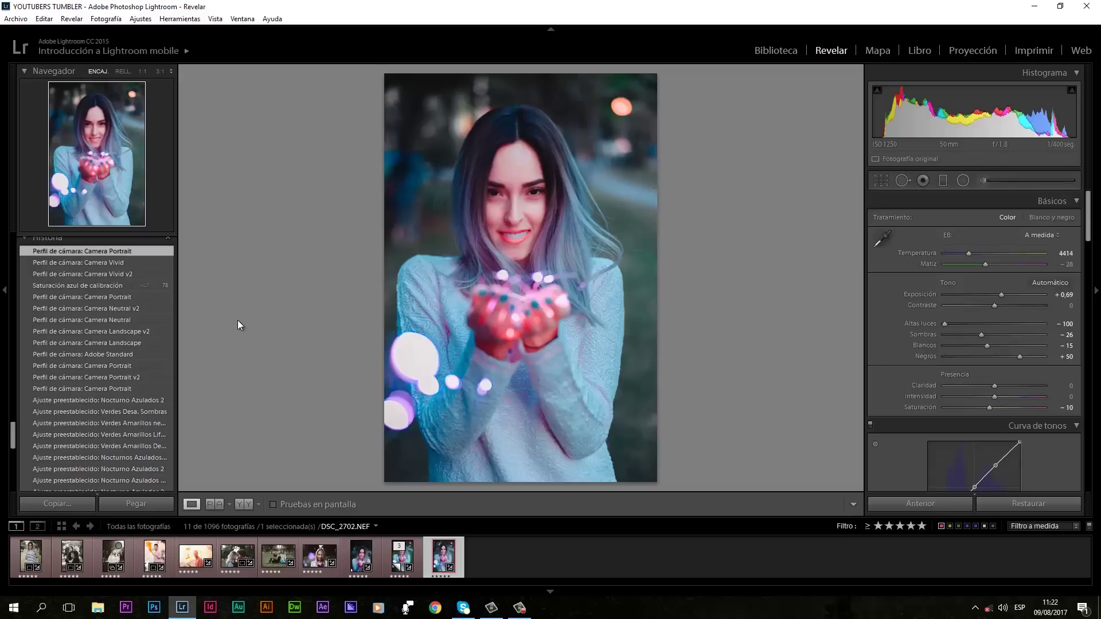
{"action": "scroll", "coordinate": [132, 350], "scroll_direction": "up", "scroll_amount": 3}
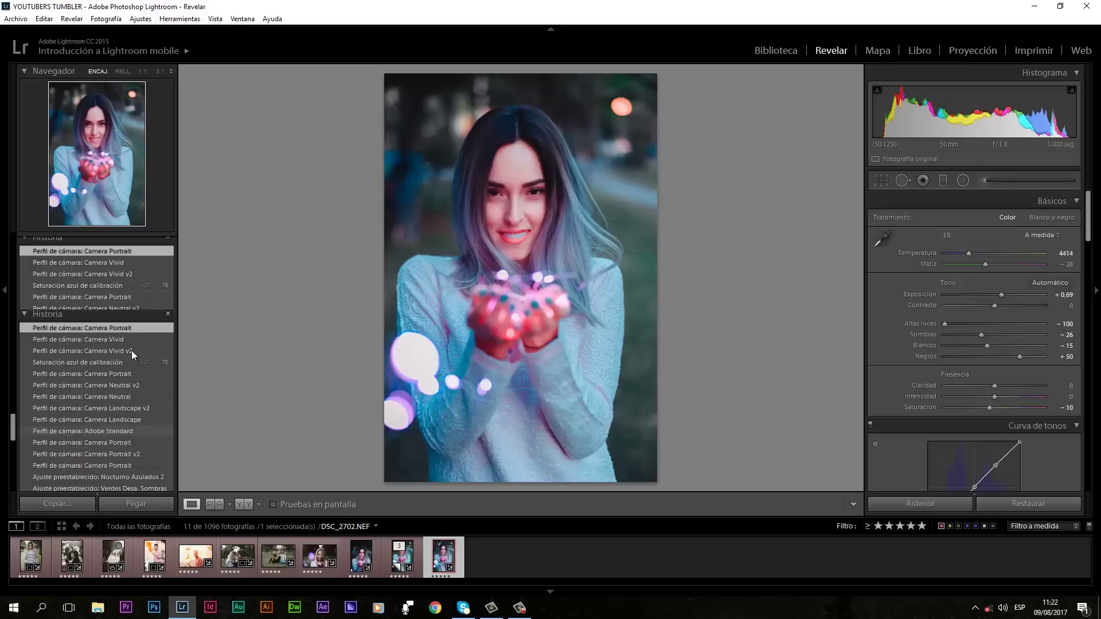
{"action": "scroll", "coordinate": [132, 349], "scroll_direction": "up", "scroll_amount": 5}
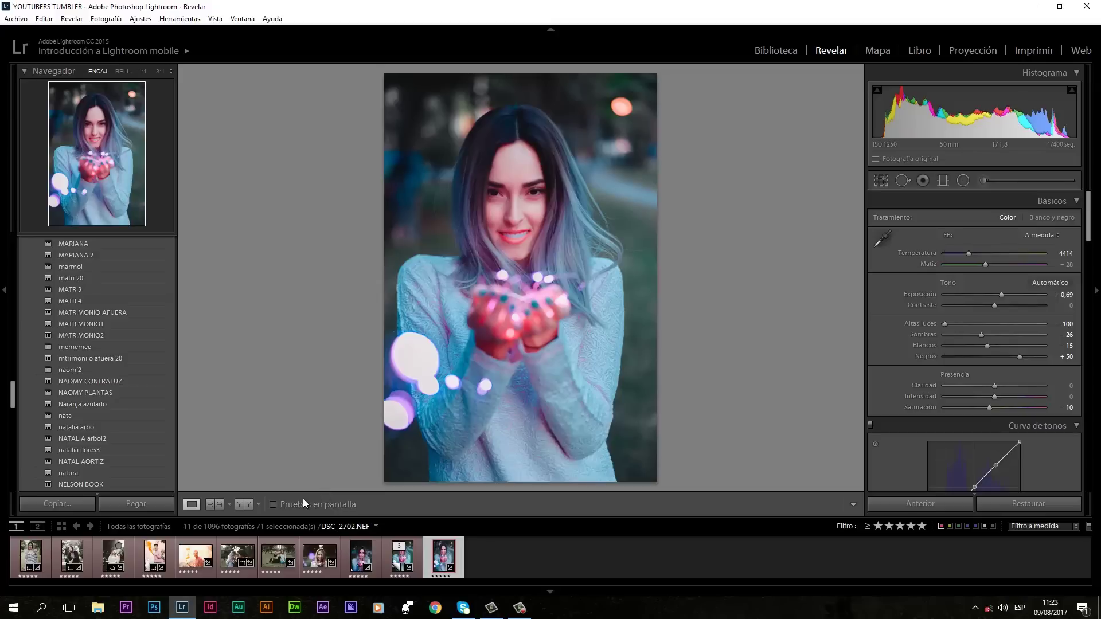
Compare the portrait in Before/After view, then return to the single Loupe view.
{"action": "left_click", "coordinate": [240, 503]}
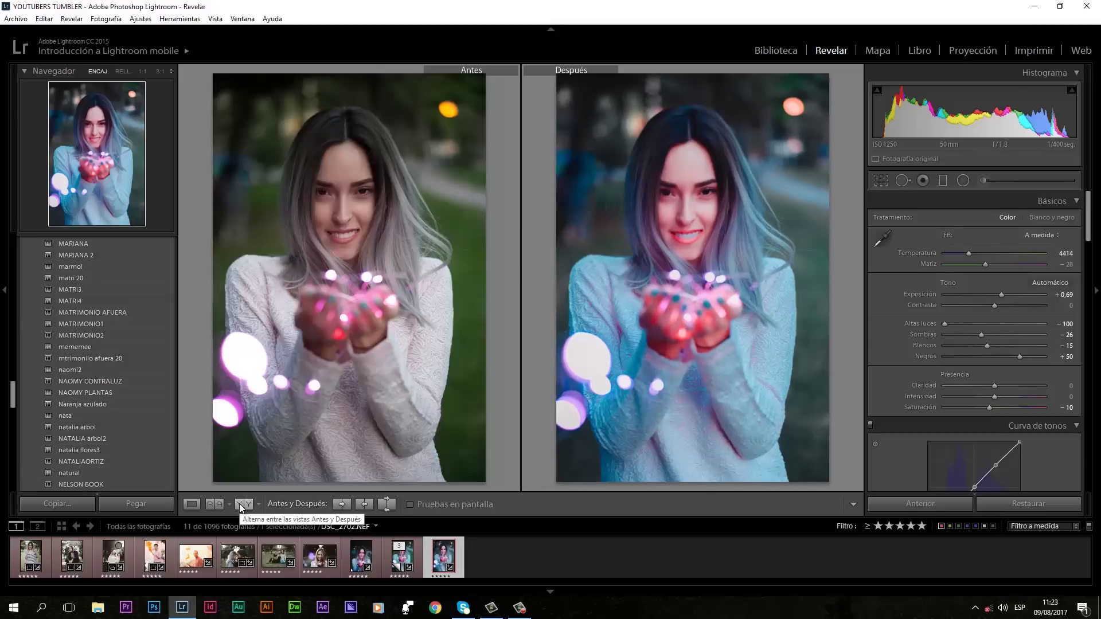
{"action": "left_click", "coordinate": [191, 504]}
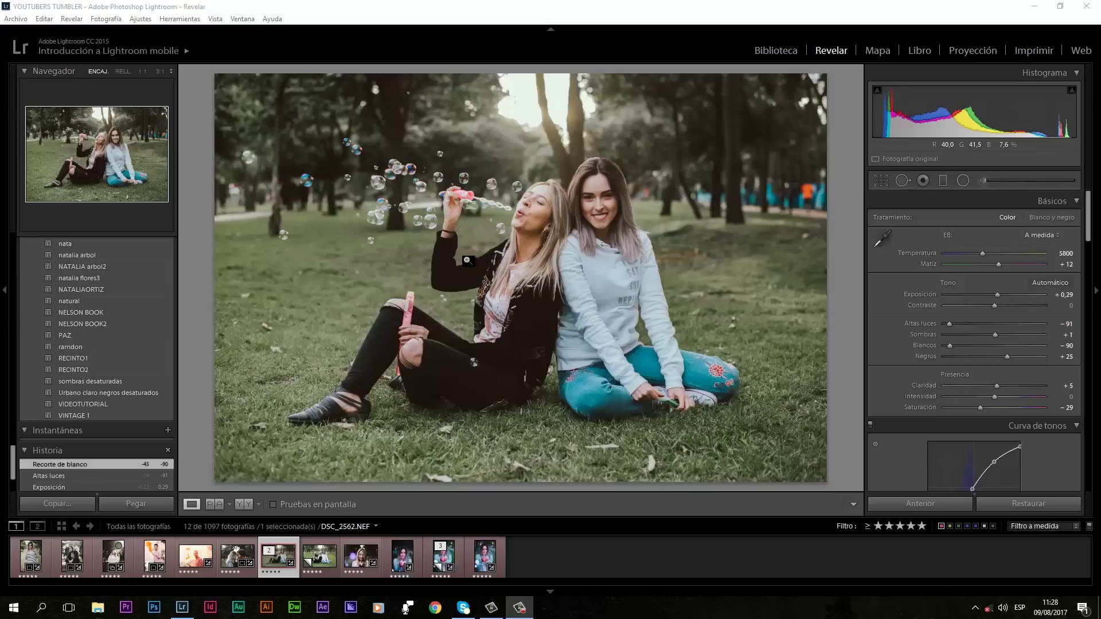
Compare the park photo before and after, then open DSC_2562 from the filmstrip.
{"action": "left_click", "coordinate": [243, 505]}
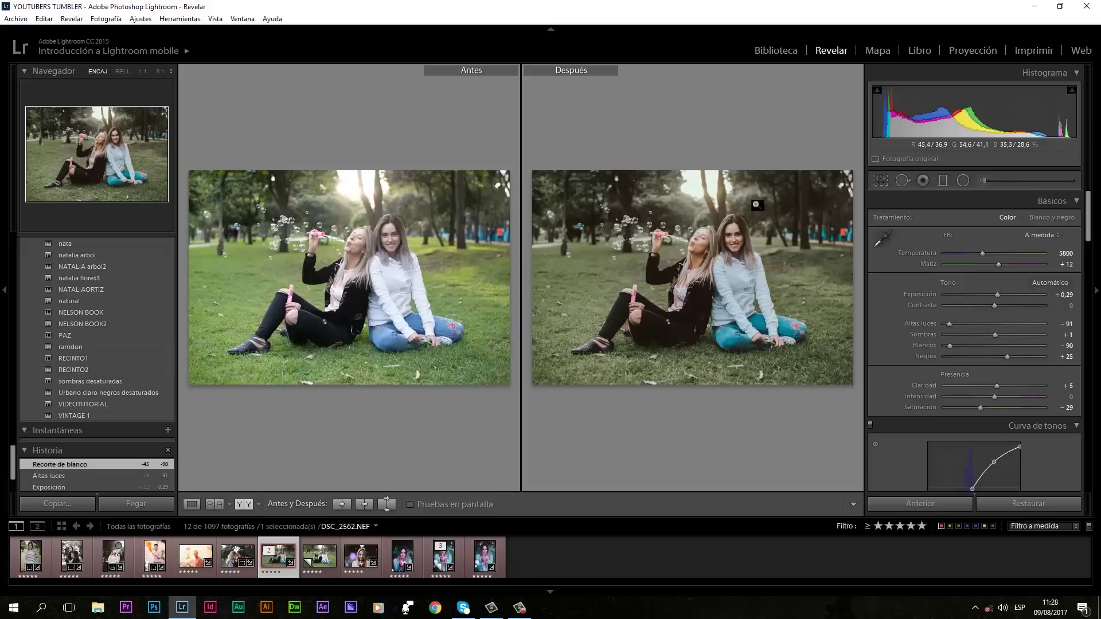
{"action": "left_click", "coordinate": [115, 558]}
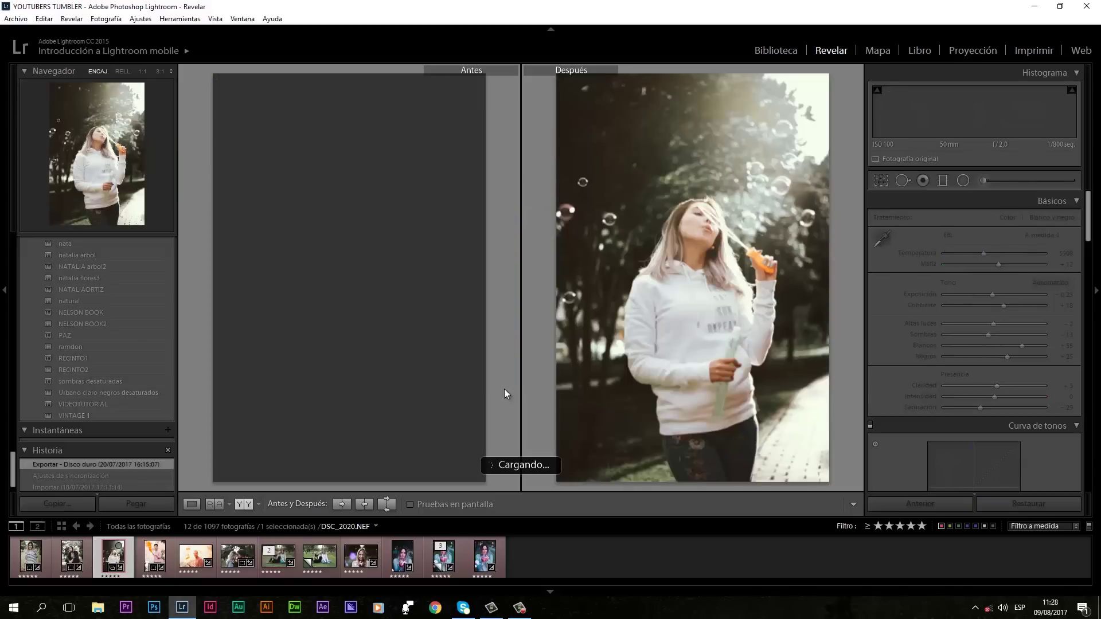
{"action": "left_click", "coordinate": [277, 559]}
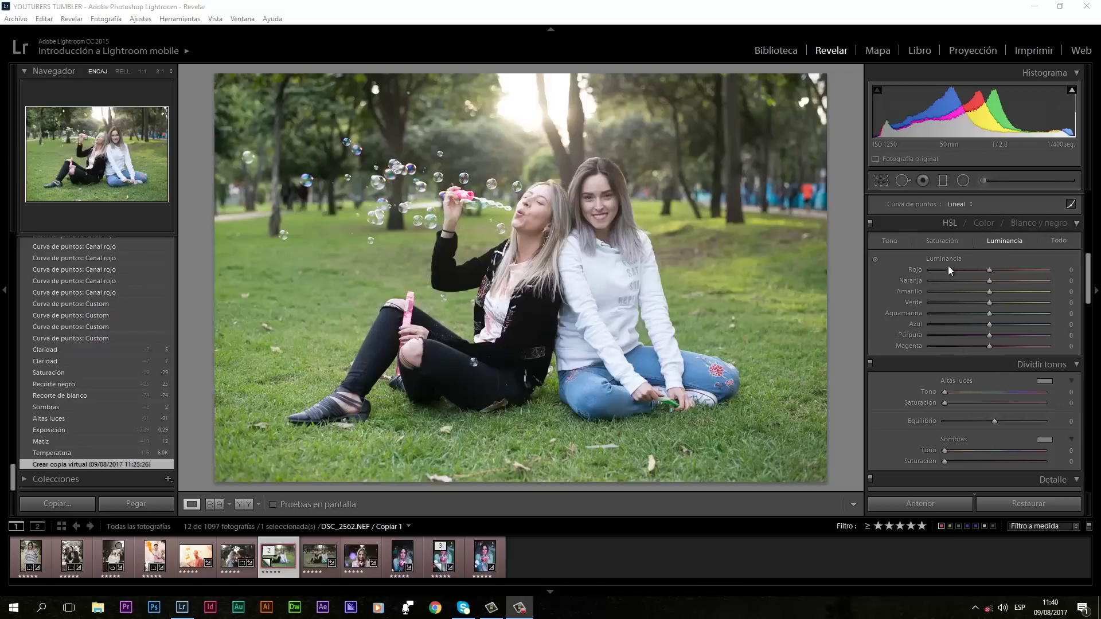
Shift the grass greens to hue +19 and lower their saturation to −27 and luminance to −29.
{"action": "left_click", "coordinate": [890, 242]}
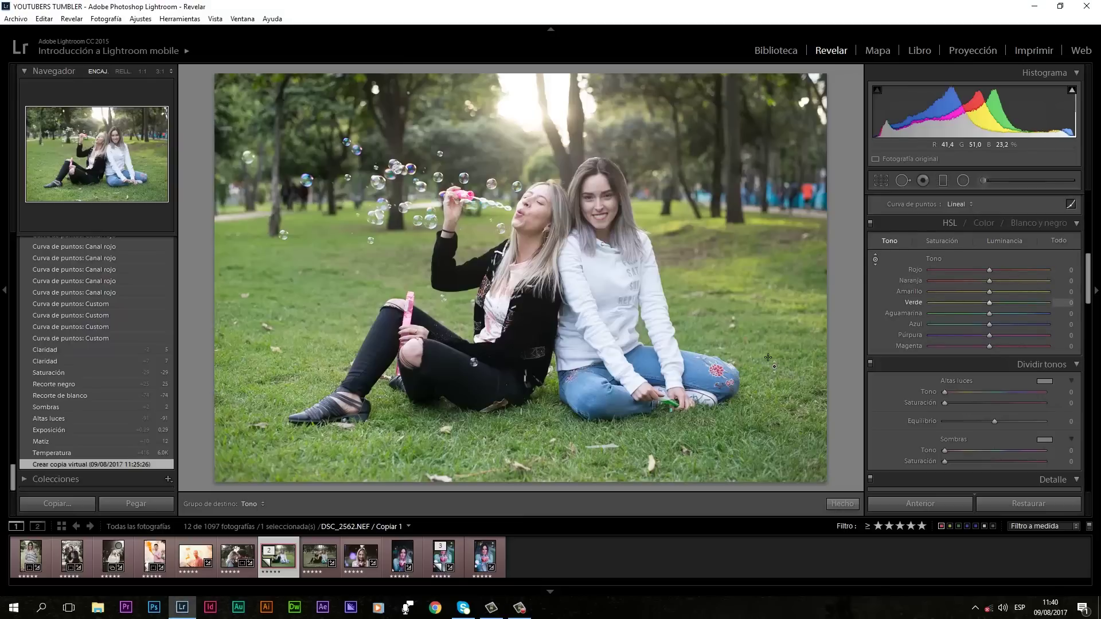
{"action": "mouse_move", "coordinate": [767, 346]}
{"action": "left_mouse_down"}
{"action": "mouse_move", "coordinate": [772, 361]}
{"action": "mouse_move", "coordinate": [754, 381]}
{"action": "left_mouse_up"}
{"action": "left_click", "coordinate": [937, 242]}
{"action": "left_click", "coordinate": [1005, 241]}
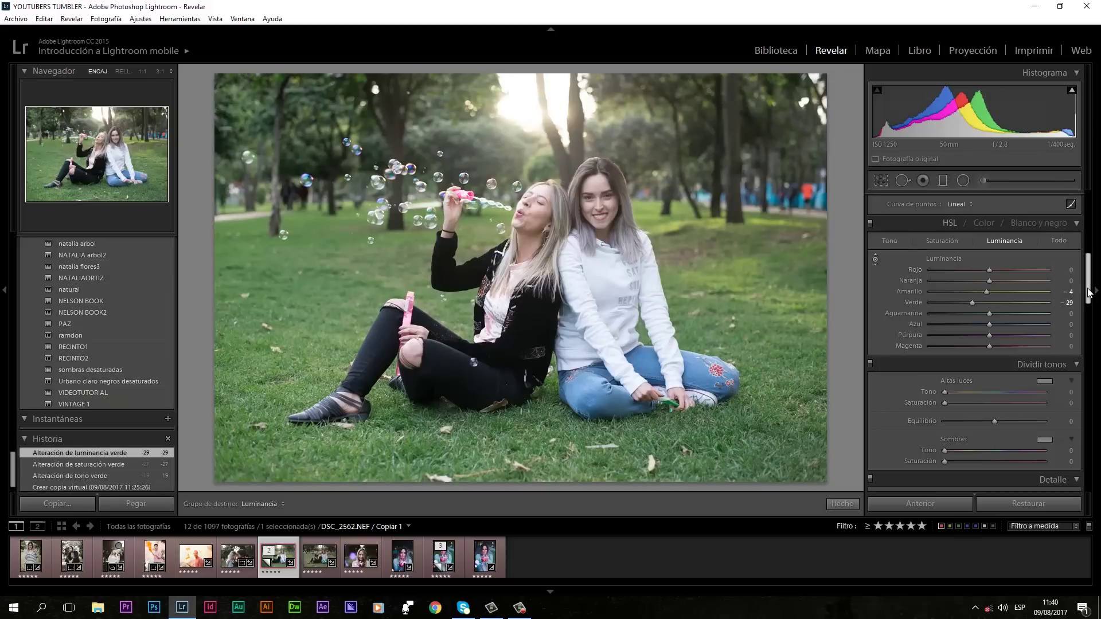
{"action": "left_click_drag", "start_coordinate": [1089, 290], "coordinate": [1085, 237]}
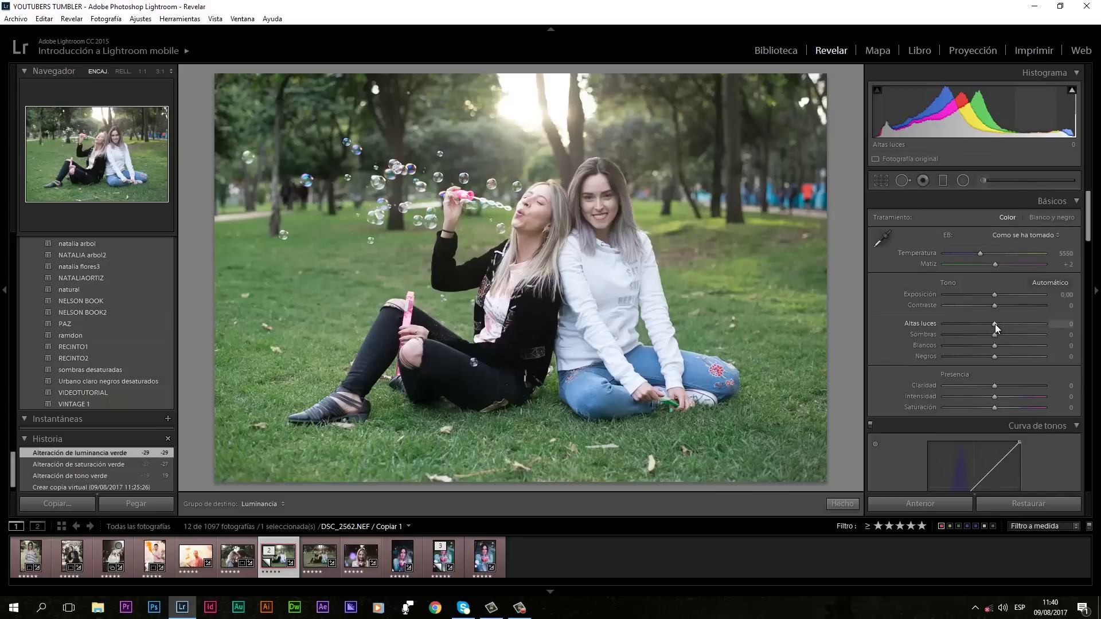
Set Highlights −100, Exposure +0.17 and Shadows −40 in the Basic panel.
{"action": "left_click_drag", "start_coordinate": [995, 325], "coordinate": [936, 324]}
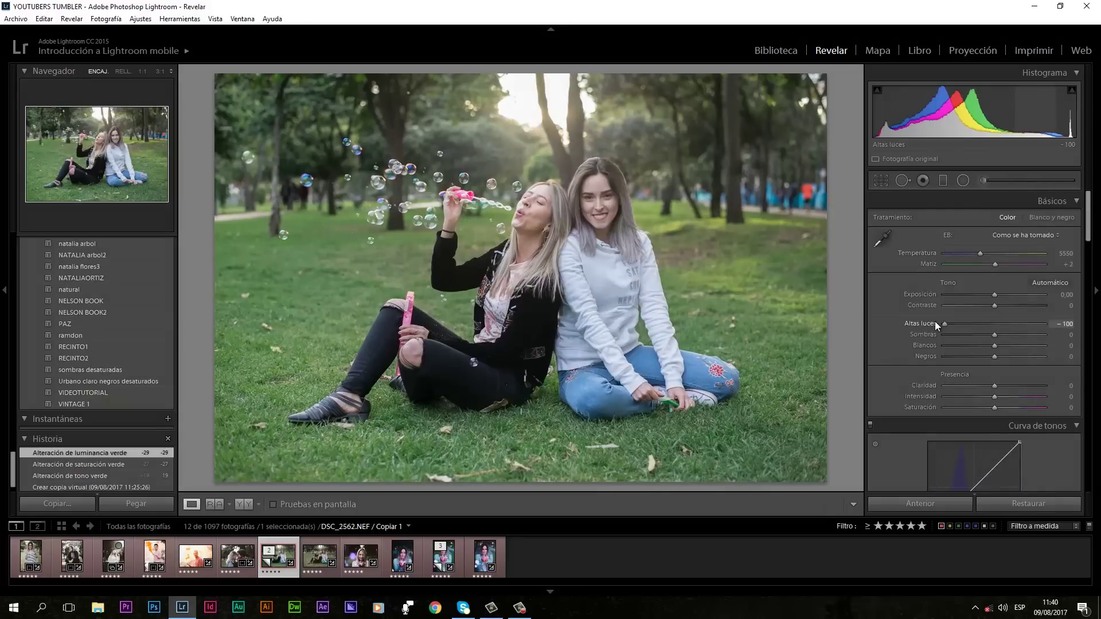
{"action": "left_click_drag", "start_coordinate": [993, 295], "coordinate": [995, 295]}
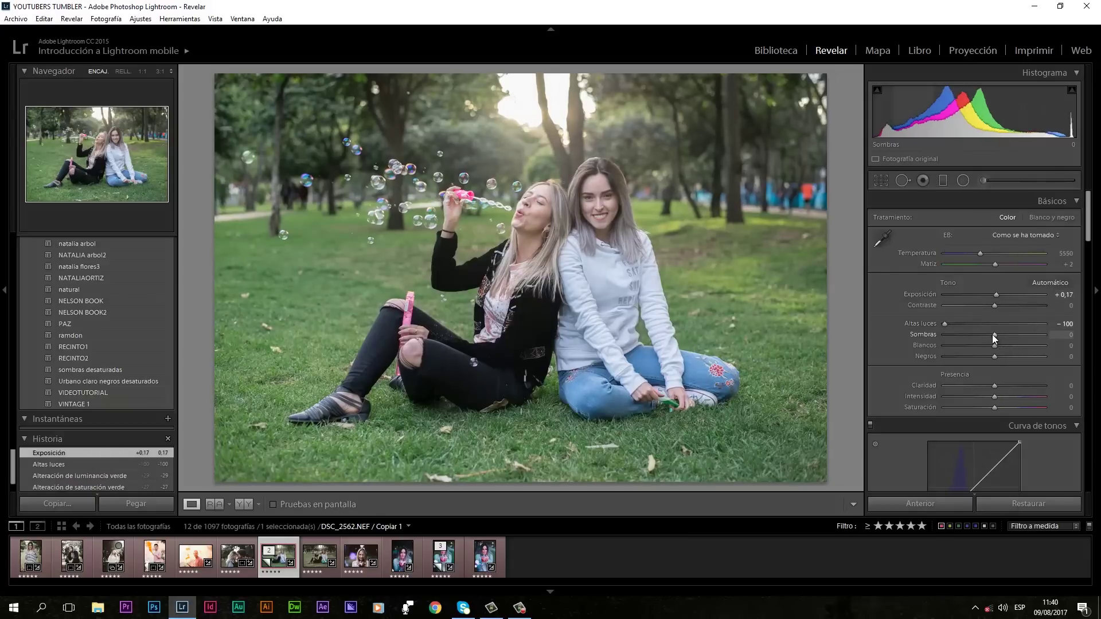
{"action": "mouse_move", "coordinate": [993, 334]}
{"action": "left_mouse_down"}
{"action": "mouse_move", "coordinate": [974, 336]}
{"action": "mouse_move", "coordinate": [981, 357]}
{"action": "mouse_move", "coordinate": [989, 345]}
{"action": "left_mouse_up"}
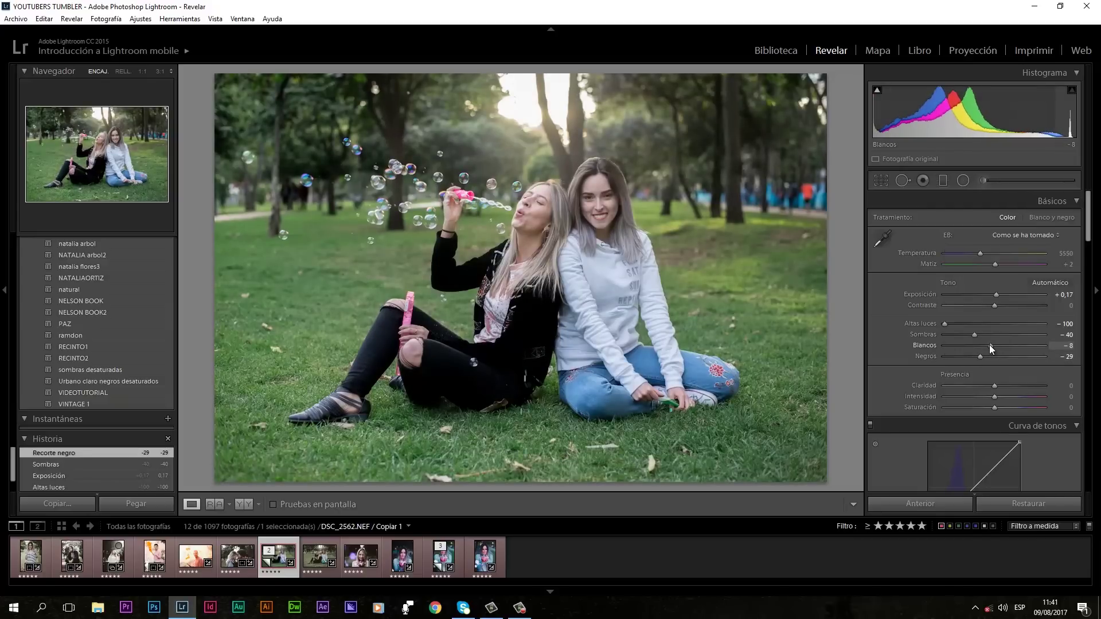
{"action": "scroll", "coordinate": [989, 345], "scroll_direction": "down", "scroll_amount": 3}
{"action": "left_click", "coordinate": [1027, 420]}
Add two RGB curve points, lift the black endpoint for a faded look, and raise Exposure.
{"action": "left_click", "coordinate": [995, 436]}
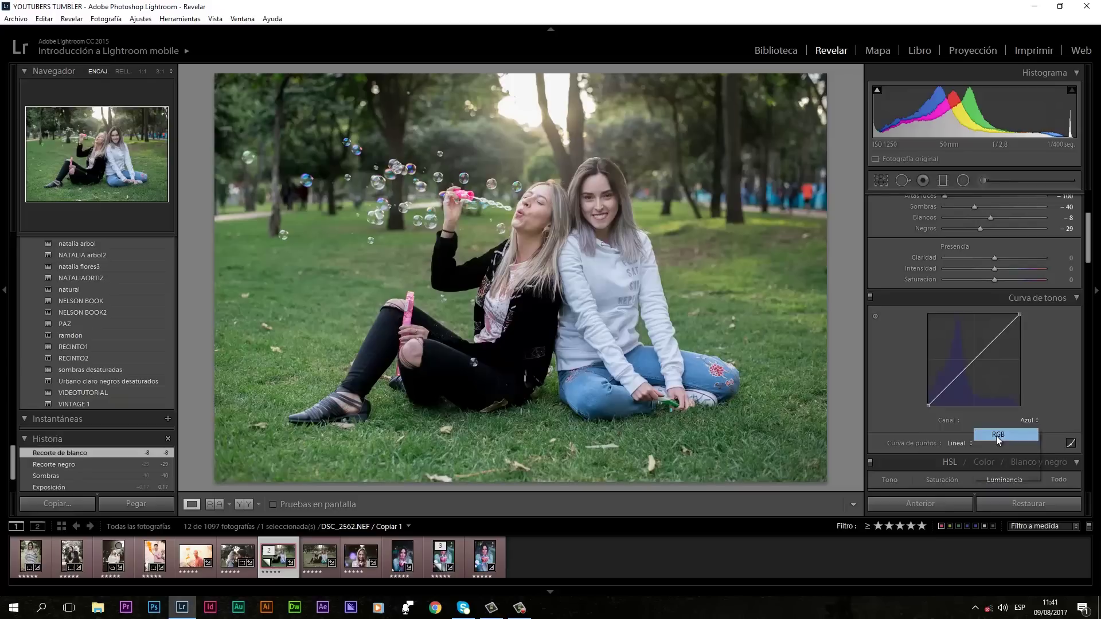
{"action": "left_click", "coordinate": [951, 383]}
{"action": "left_click", "coordinate": [997, 335]}
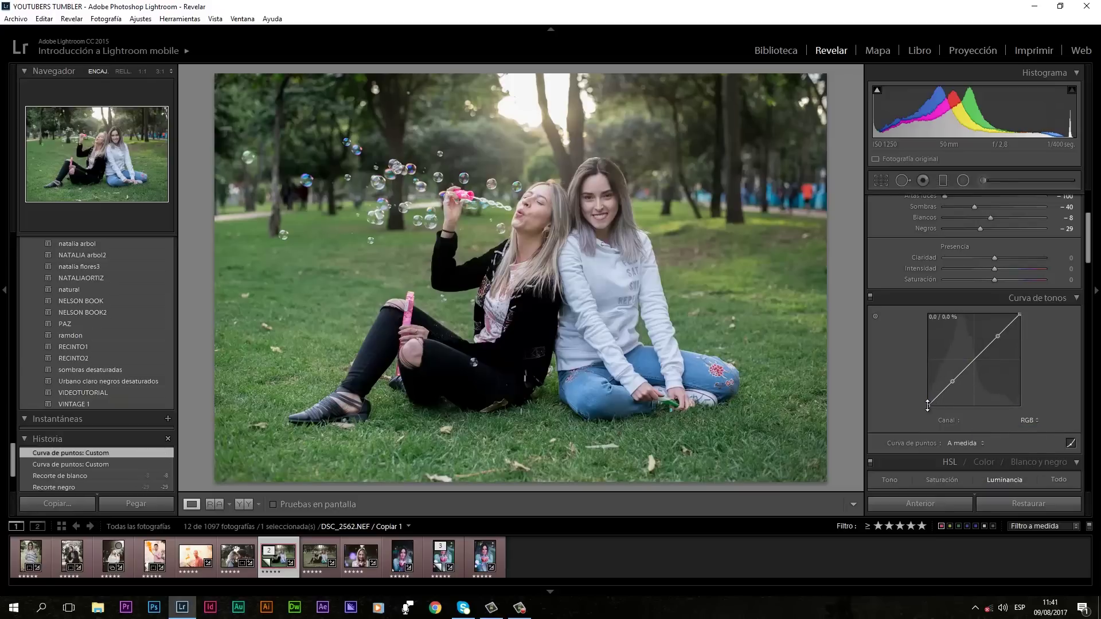
{"action": "left_click_drag", "start_coordinate": [926, 391], "coordinate": [925, 390]}
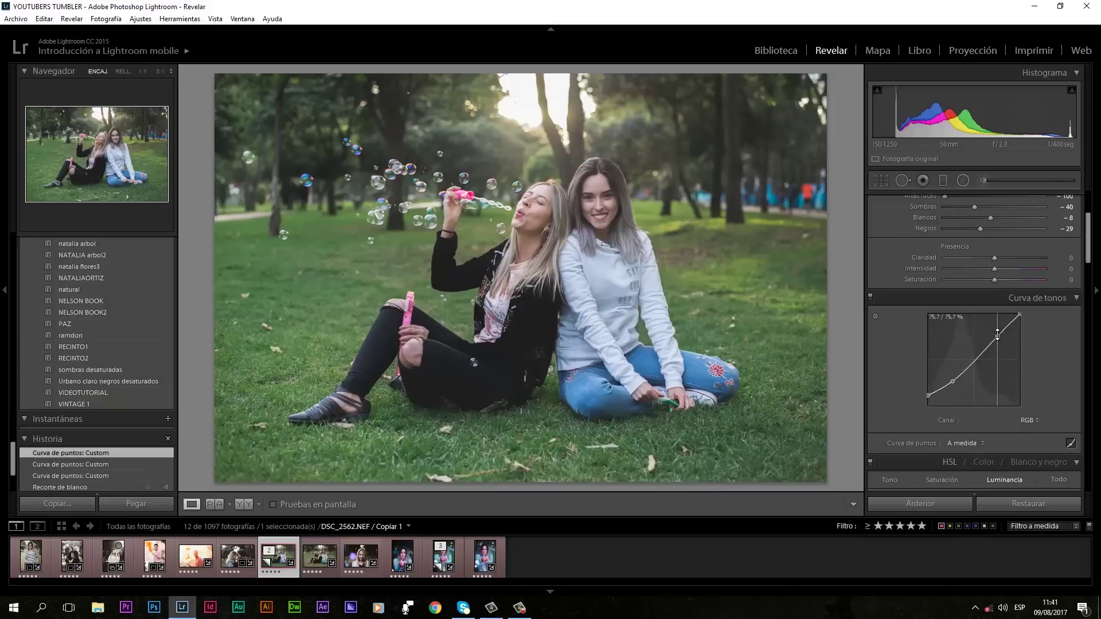
{"action": "left_click_drag", "start_coordinate": [997, 338], "coordinate": [997, 340]}
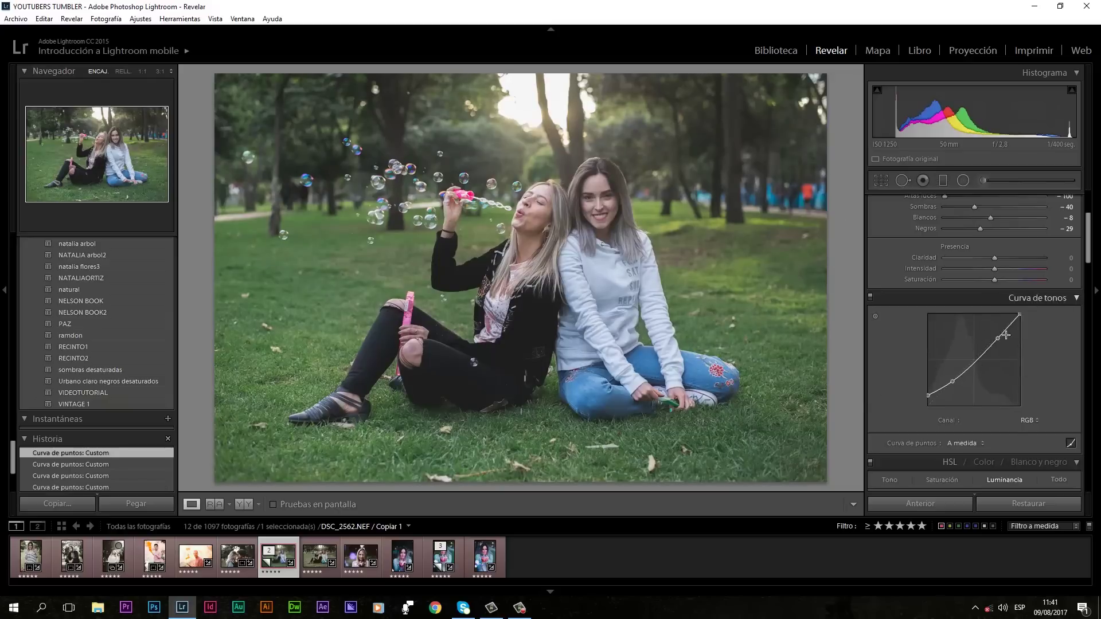
{"action": "scroll", "coordinate": [1003, 341], "scroll_direction": "up", "scroll_amount": 3}
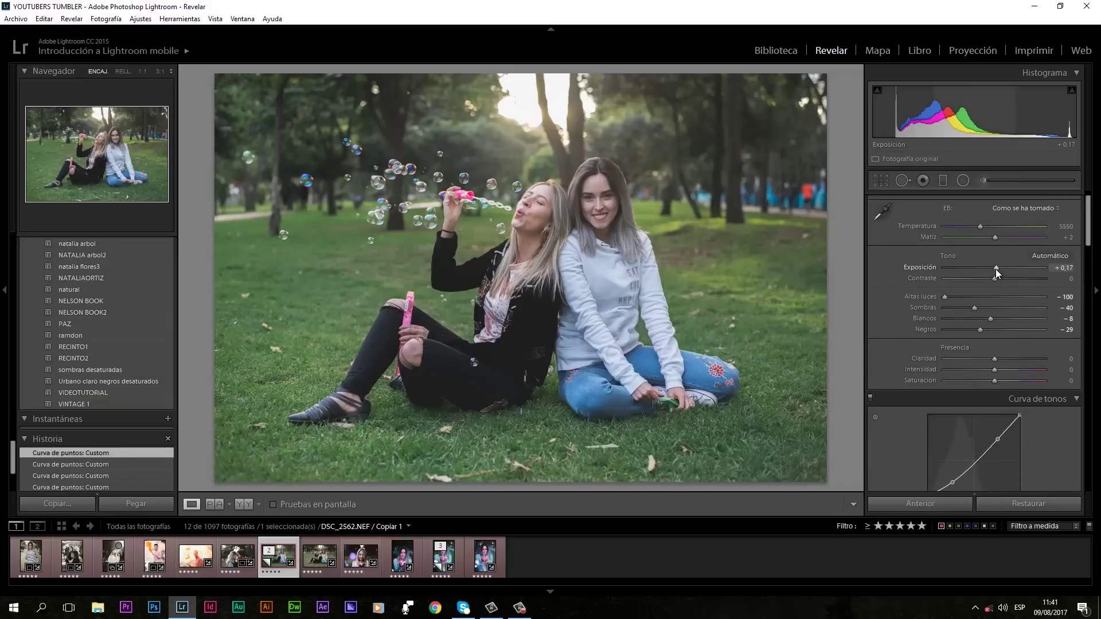
{"action": "left_click_drag", "start_coordinate": [996, 268], "coordinate": [999, 267]}
Add three points to the Rojo (red) channel tone curve.
{"action": "scroll", "coordinate": [1000, 287], "scroll_direction": "down", "scroll_amount": 3}
{"action": "left_click", "coordinate": [1028, 325]}
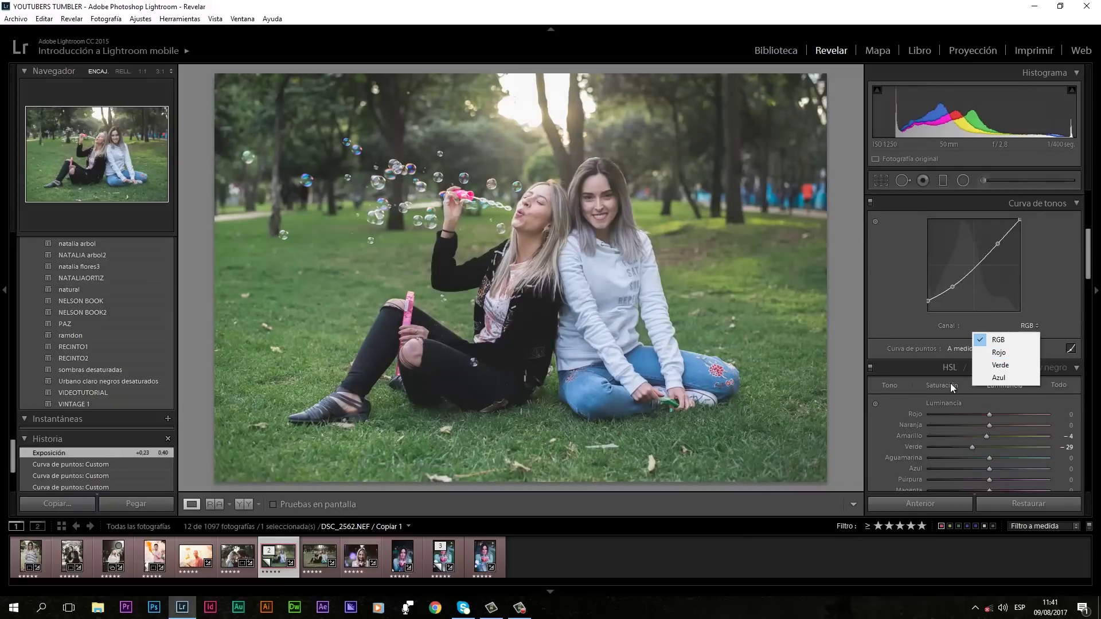
{"action": "left_click", "coordinate": [1000, 353]}
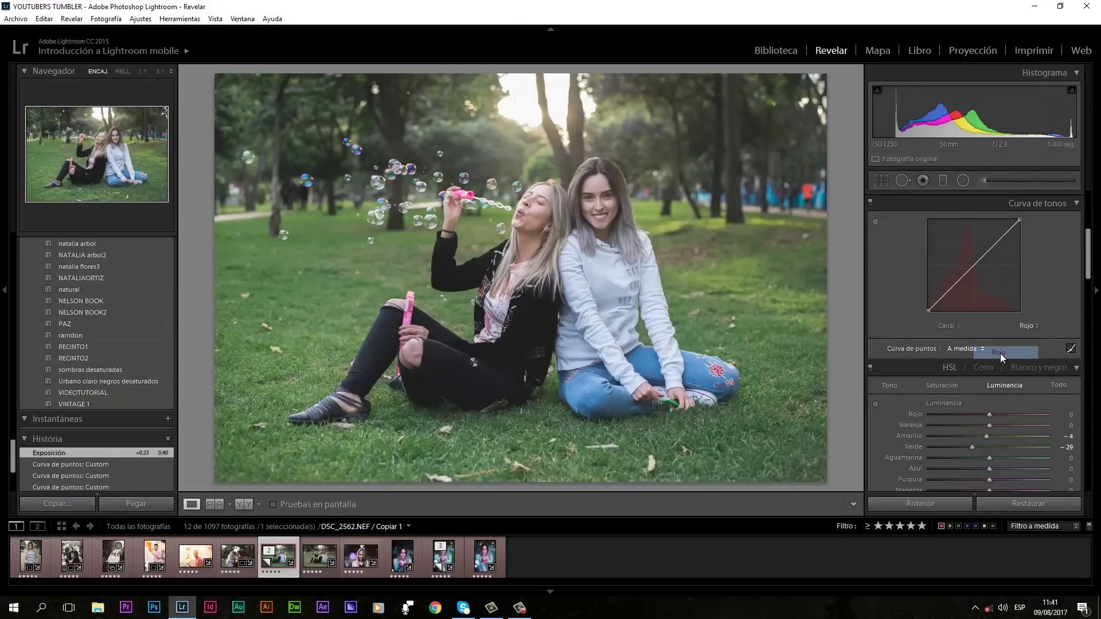
{"action": "left_click", "coordinate": [938, 298]}
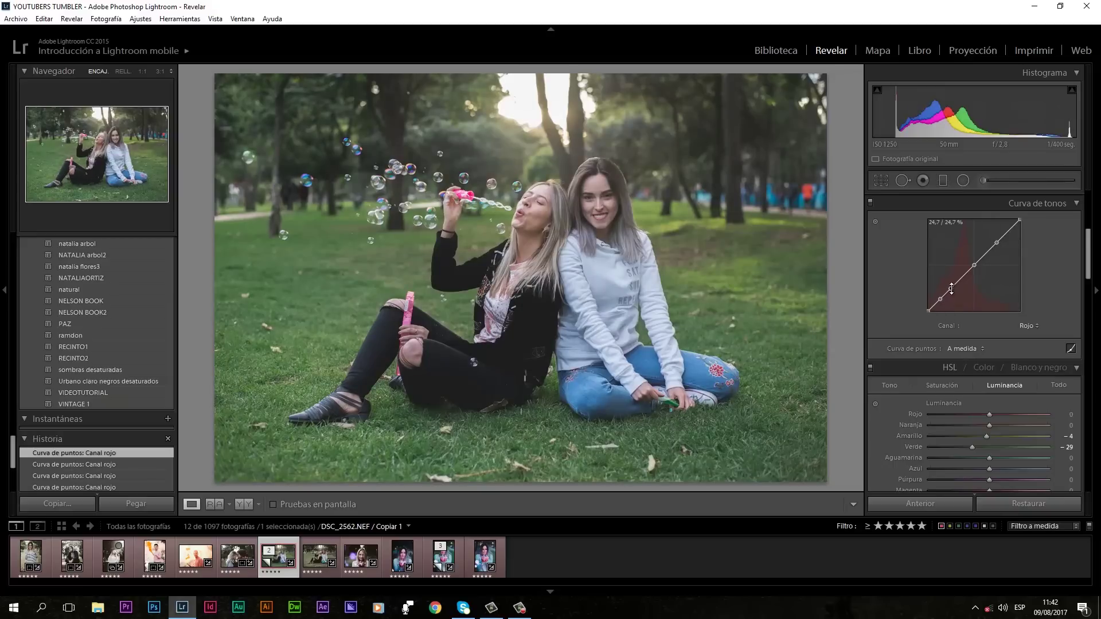
{"action": "left_click", "coordinate": [940, 300]}
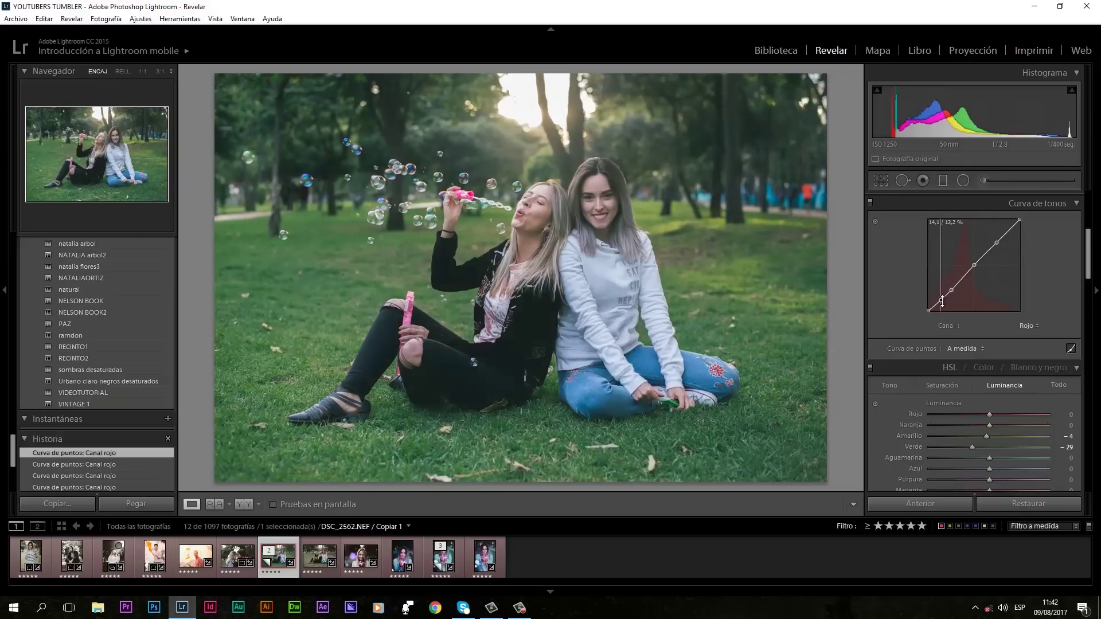
{"action": "left_click", "coordinate": [997, 241]}
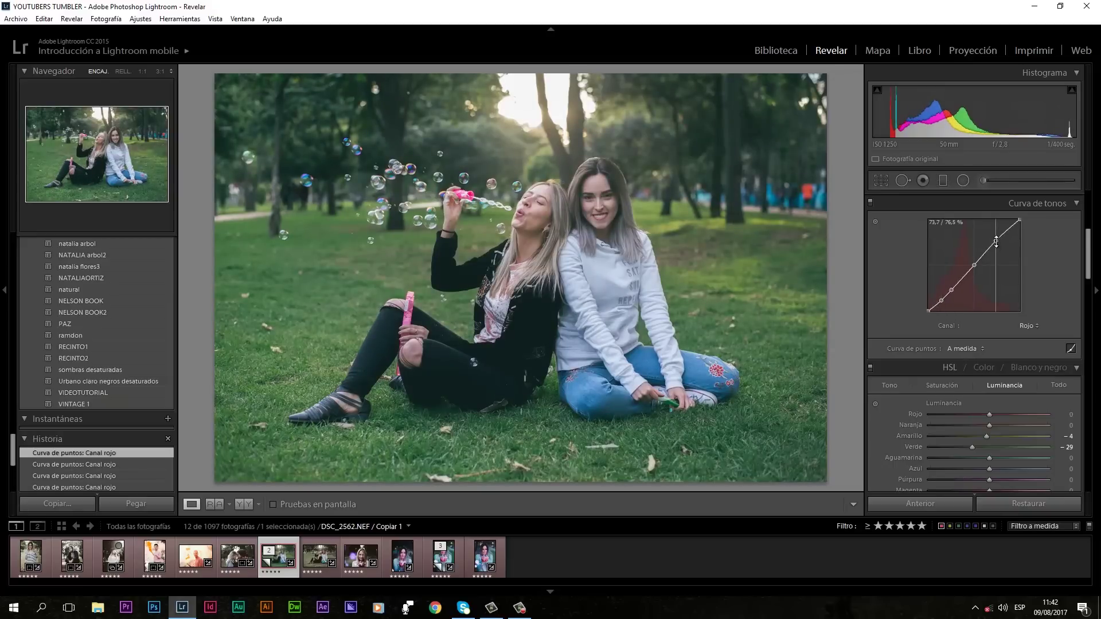
Add a point to the Verde (green) channel curve and nudge it slightly down.
{"action": "left_click", "coordinate": [1026, 325]}
{"action": "left_click", "coordinate": [999, 365]}
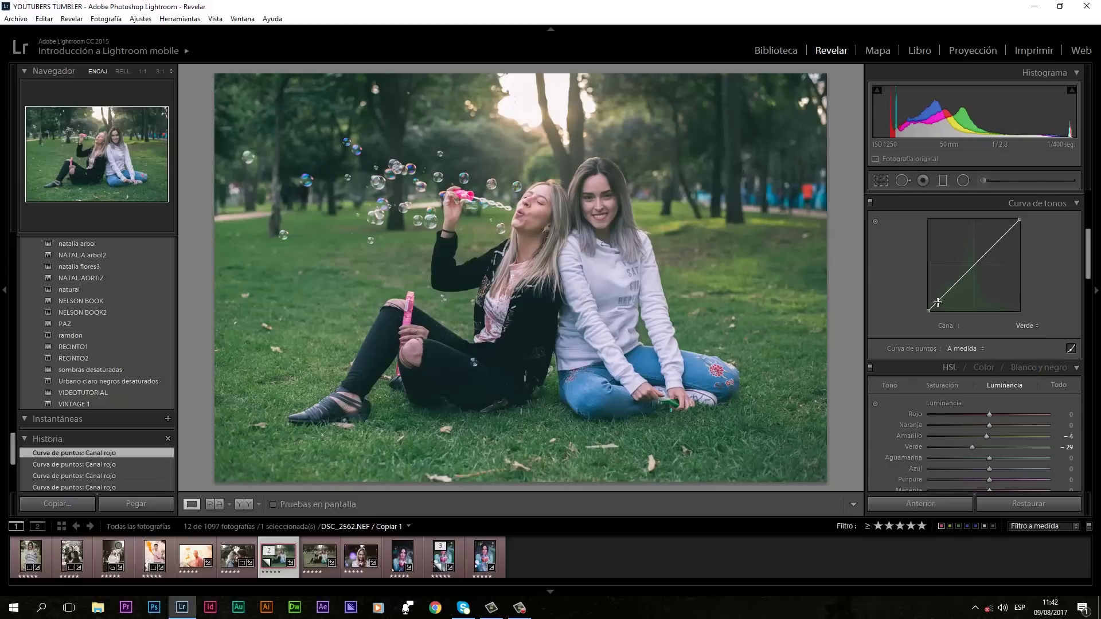
{"action": "left_click", "coordinate": [940, 300]}
{"action": "left_click_drag", "start_coordinate": [950, 290], "coordinate": [950, 292]}
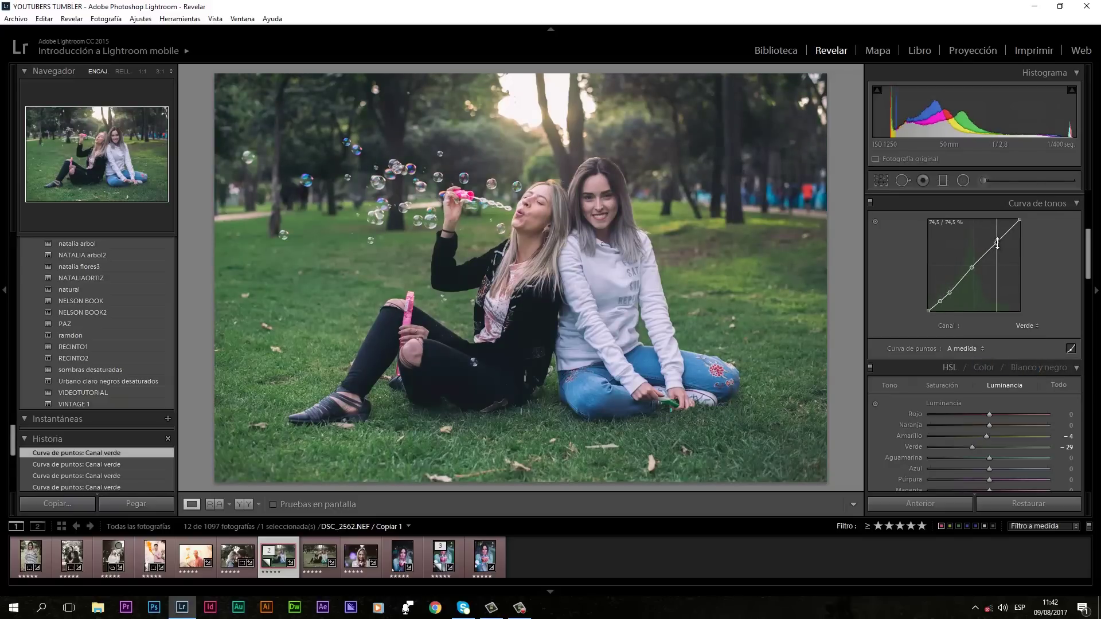
Add points to the Azul (blue) channel curve and raise its upper point slightly.
{"action": "left_click", "coordinate": [1026, 325]}
{"action": "left_click", "coordinate": [1003, 378]}
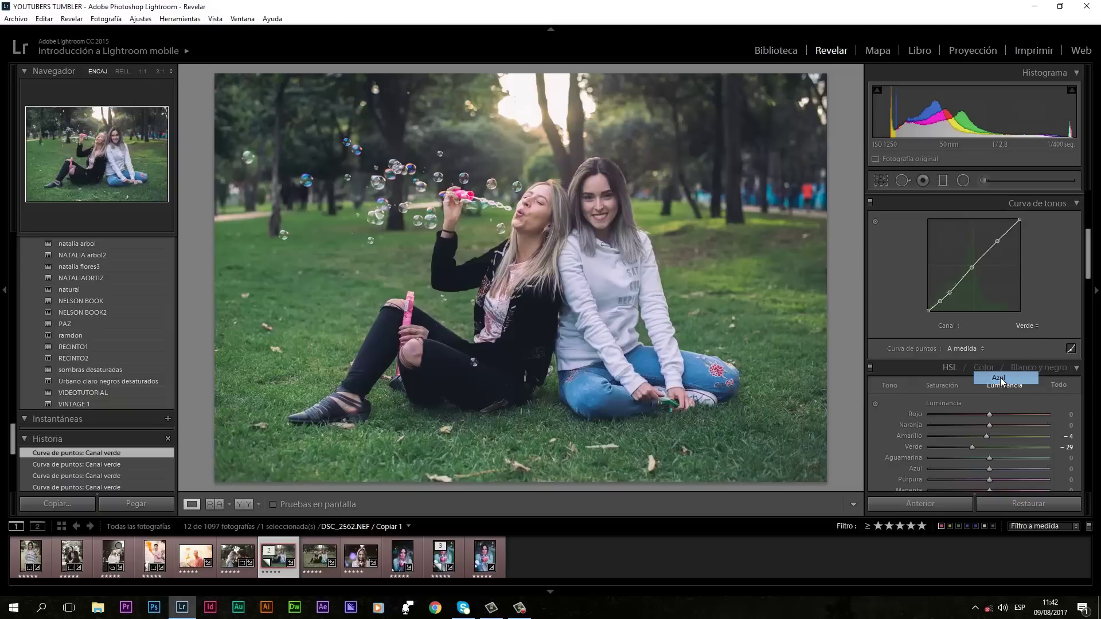
{"action": "left_click", "coordinate": [950, 288]}
{"action": "left_click", "coordinate": [973, 266]}
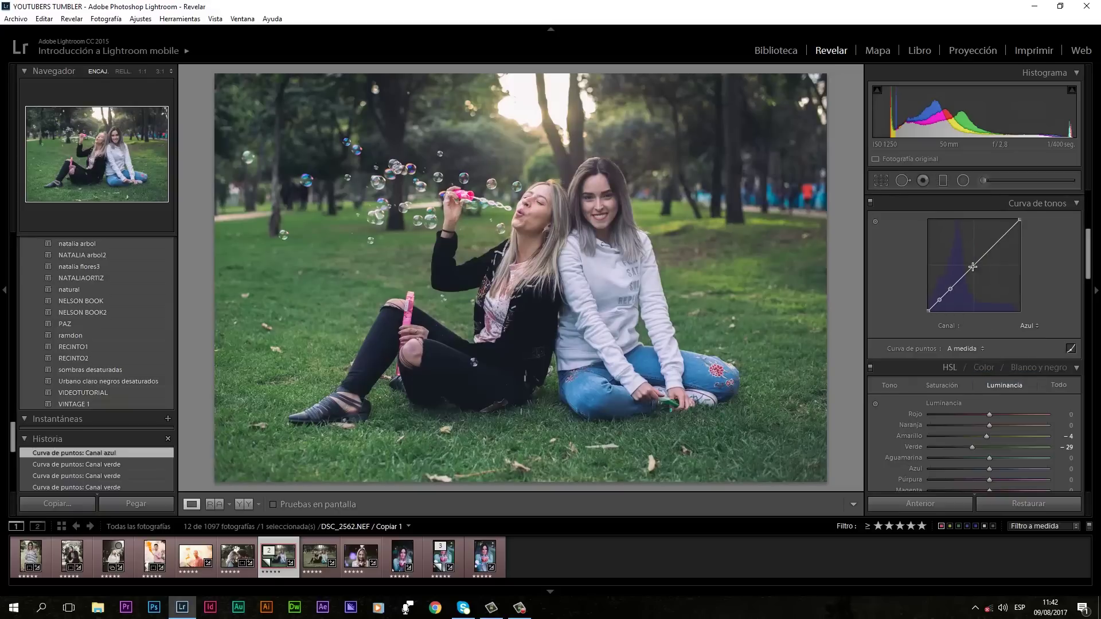
{"action": "left_click_drag", "start_coordinate": [996, 243], "coordinate": [996, 239]}
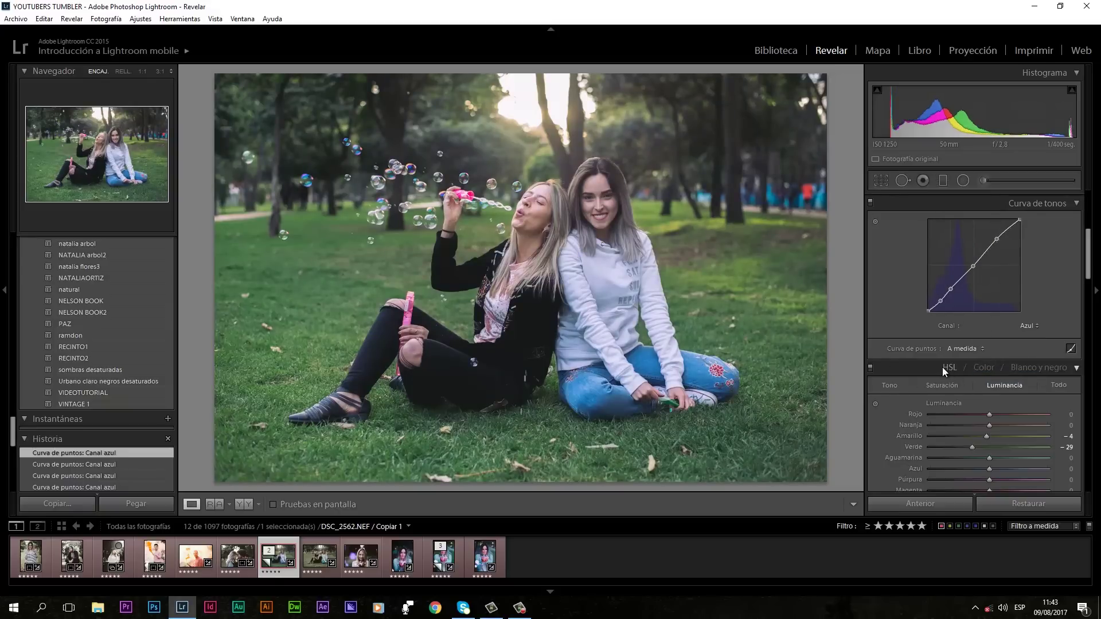
With the HSL targeted tool, desaturate the grass greens and brighten the face's reds and oranges.
{"action": "left_click", "coordinate": [941, 384]}
{"action": "left_click", "coordinate": [875, 404]}
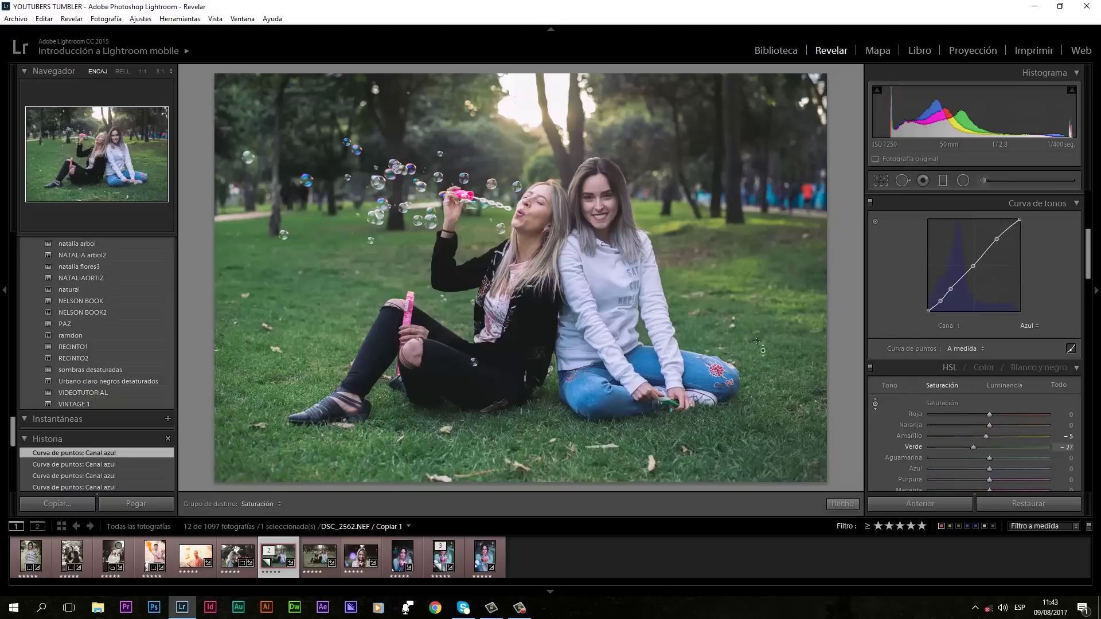
{"action": "mouse_move", "coordinate": [763, 351]}
{"action": "left_mouse_down"}
{"action": "mouse_move", "coordinate": [761, 378]}
{"action": "mouse_move", "coordinate": [800, 396]}
{"action": "left_mouse_up"}
{"action": "left_click", "coordinate": [1004, 385]}
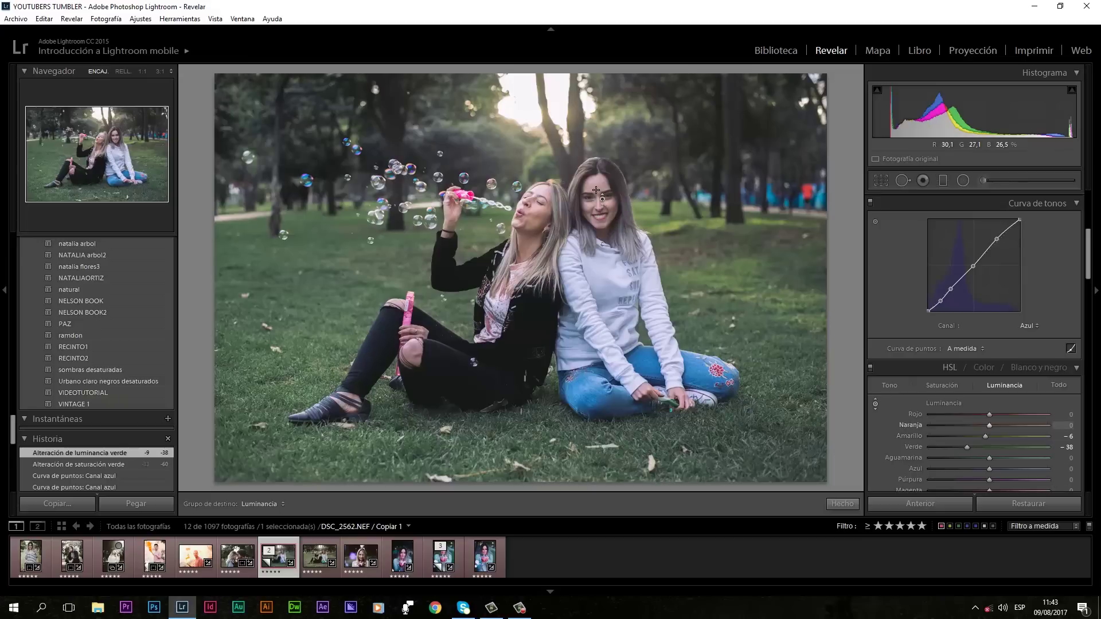
{"action": "left_click_drag", "start_coordinate": [596, 190], "coordinate": [596, 160]}
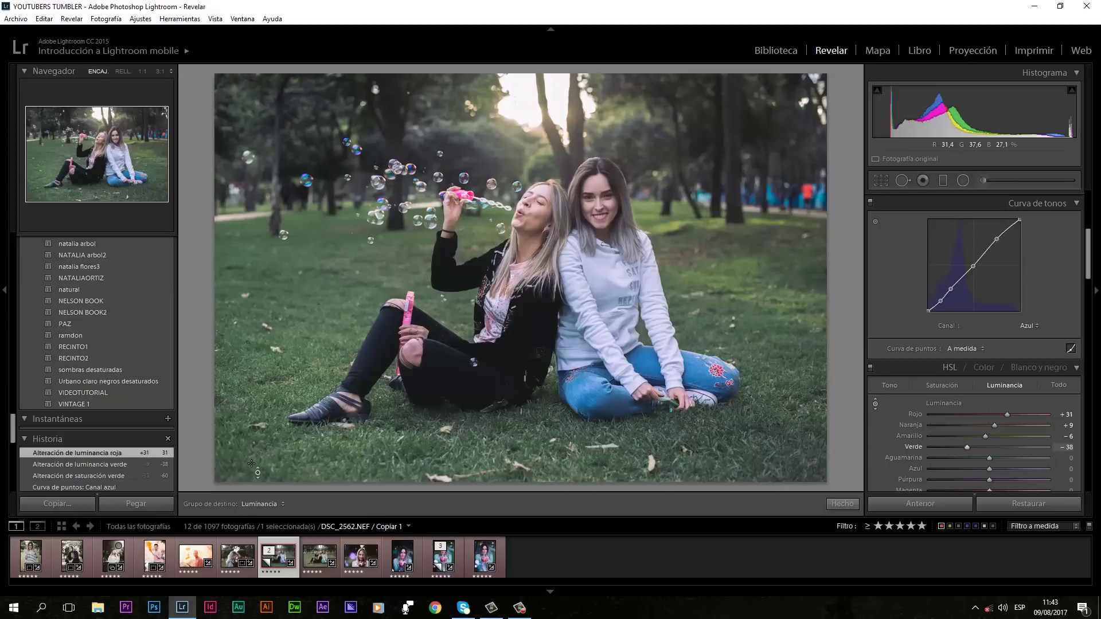
{"action": "left_click", "coordinate": [842, 505]}
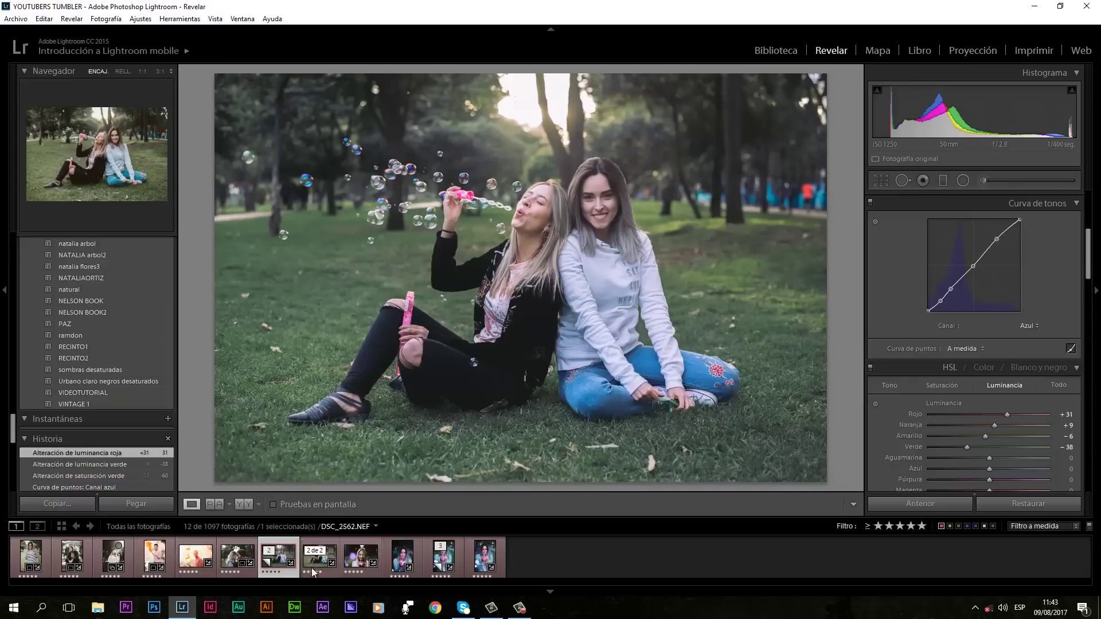
Select five more filmstrip photos with the park copy and sync its settings to them.
{"action": "left_click", "coordinate": [319, 555], "text": "ctrl"}
{"action": "left_click", "coordinate": [196, 555], "text": "ctrl"}
{"action": "left_click", "coordinate": [237, 555], "text": "ctrl"}
{"action": "left_click", "coordinate": [113, 555], "text": "ctrl"}
{"action": "left_click", "coordinate": [79, 559], "text": "ctrl"}
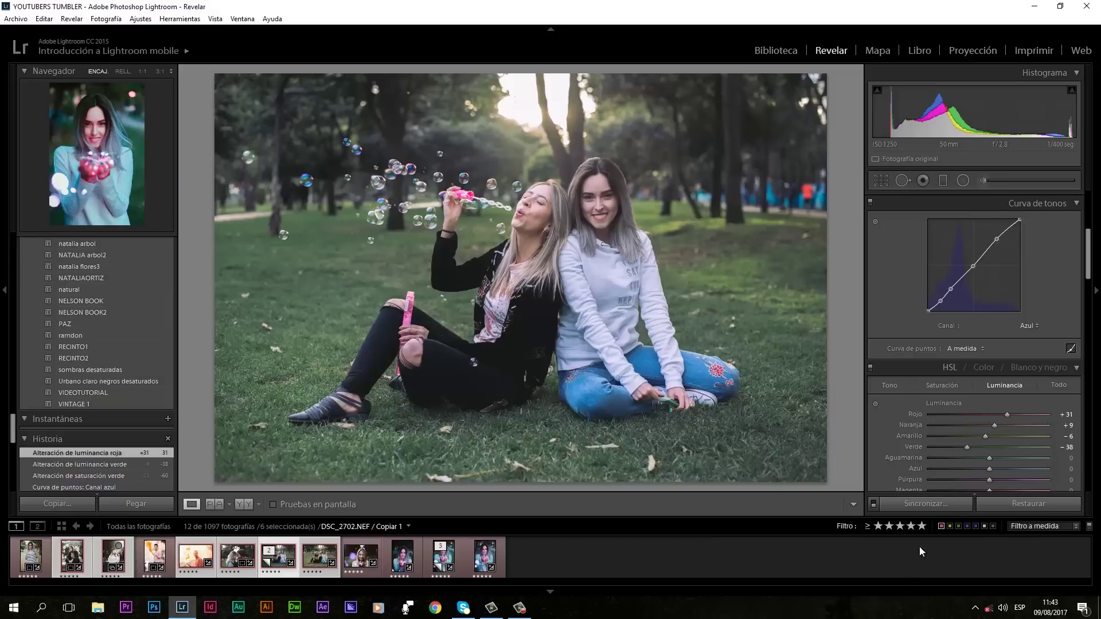
{"action": "left_click", "coordinate": [913, 508]}
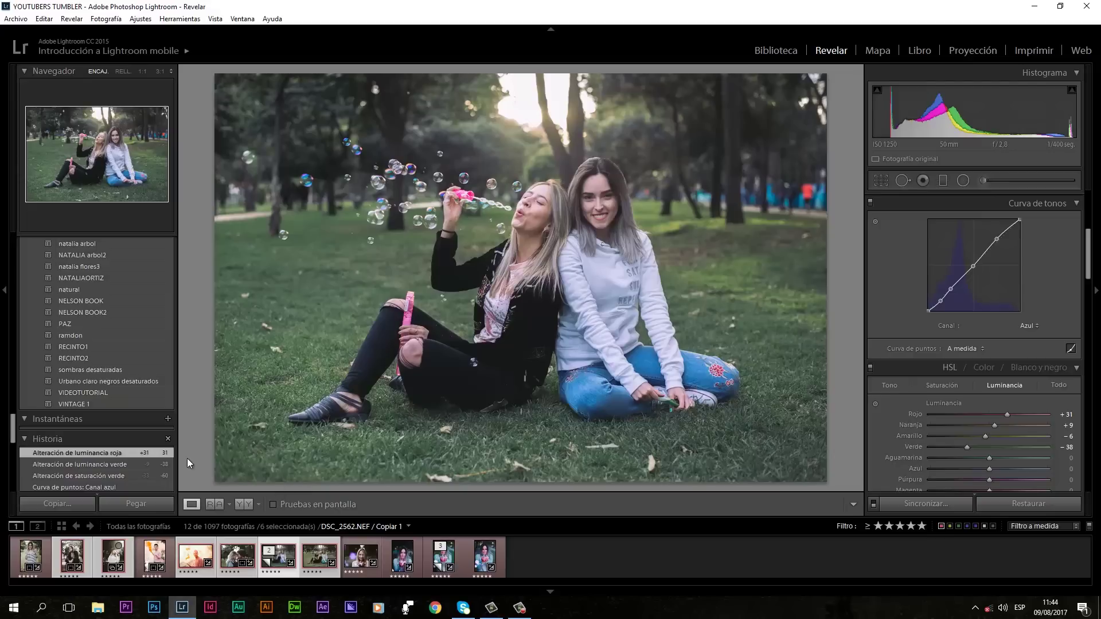
Scroll the left panel up to the Ajustes preestablecidos presets list.
{"action": "scroll", "coordinate": [139, 374], "scroll_direction": "up", "scroll_amount": 3}
{"action": "scroll", "coordinate": [139, 373], "scroll_direction": "up", "scroll_amount": 5}
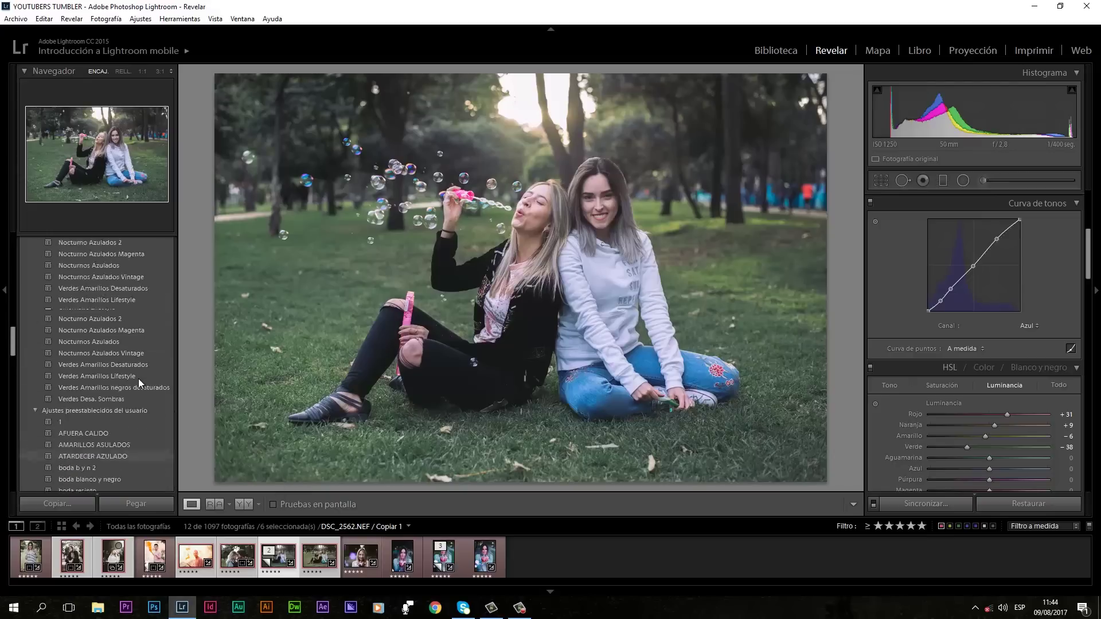
{"action": "scroll", "coordinate": [139, 378], "scroll_direction": "up", "scroll_amount": 5}
{"action": "scroll", "coordinate": [139, 379], "scroll_direction": "up", "scroll_amount": 5}
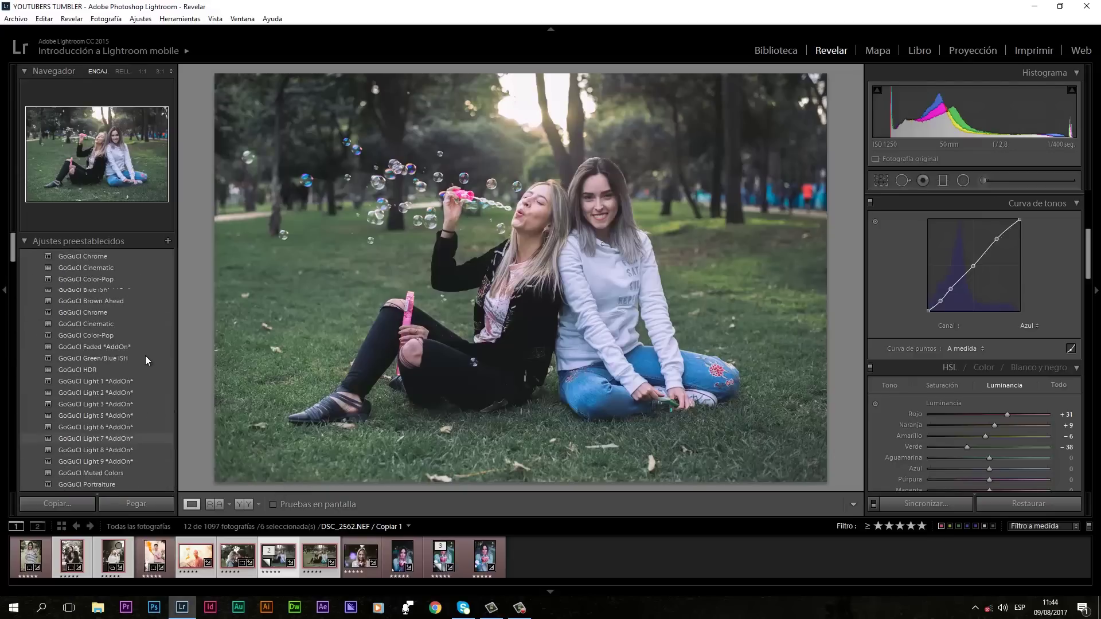
Create a new develop preset from the park photo's current settings.
{"action": "left_click", "coordinate": [168, 241]}
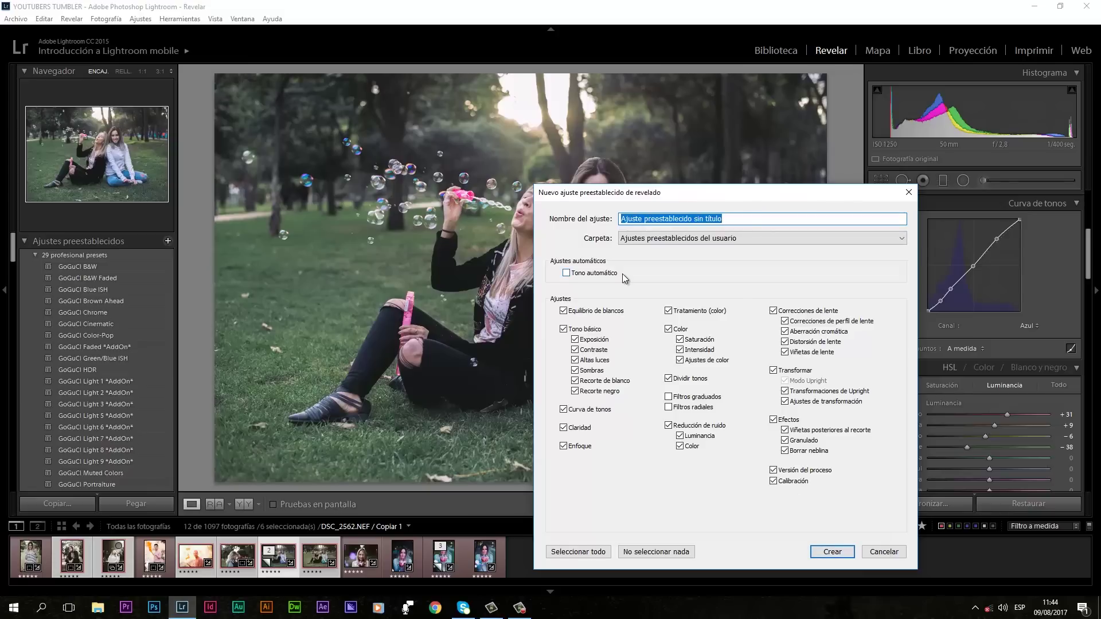
{"action": "left_click", "coordinate": [832, 552]}
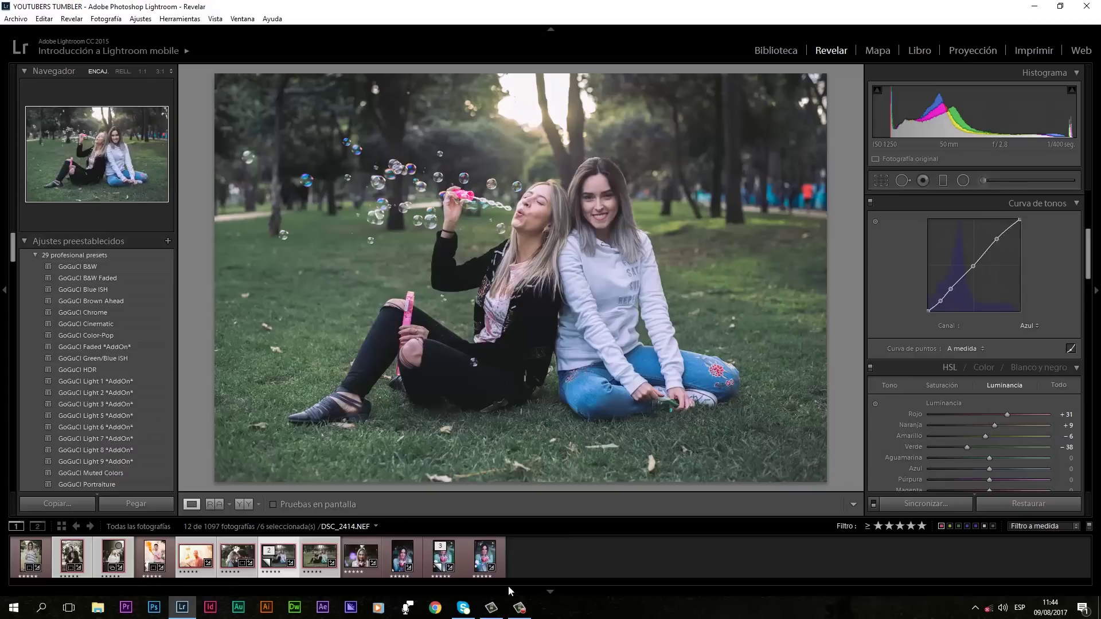
Select the DSC_2702 fairy-light portrait thumbnail in the filmstrip.
{"action": "left_click", "coordinate": [448, 562]}
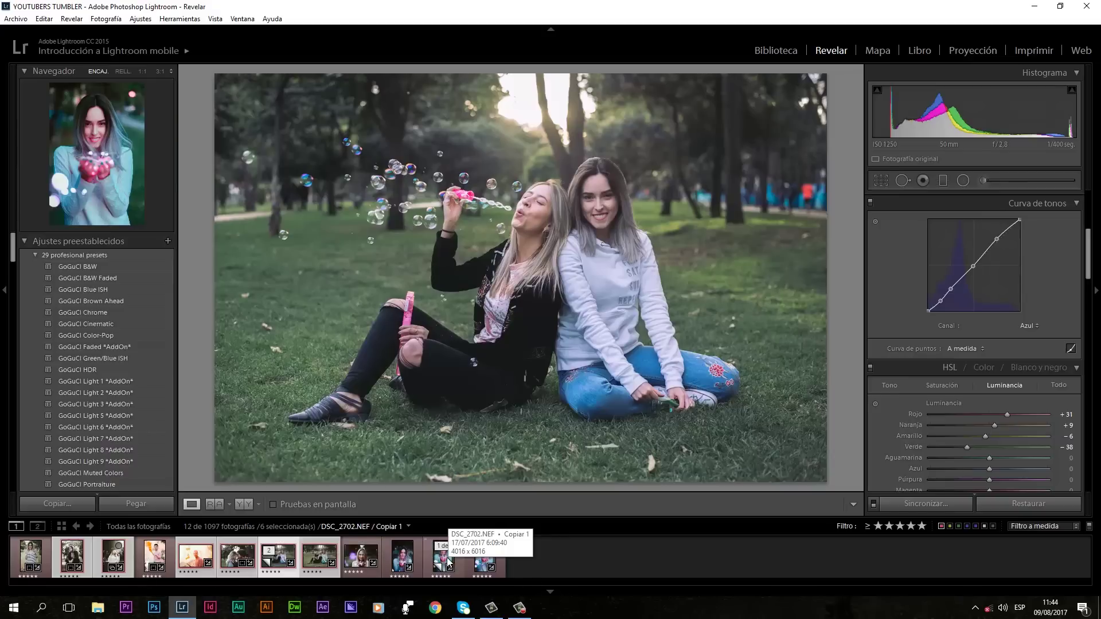